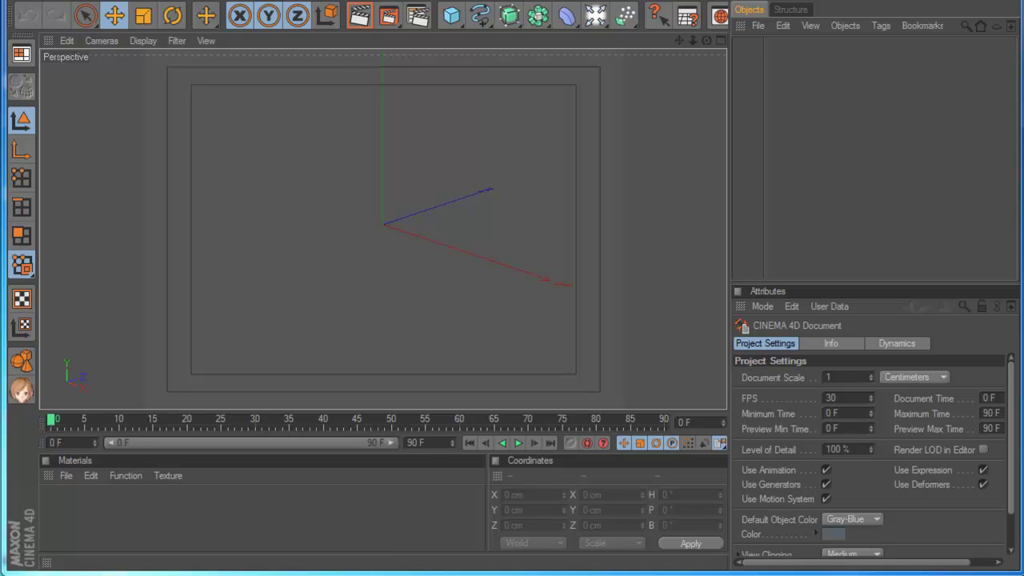
Step: Open the MMD Tool and import the KAITO.pmd model with English names and all import options enabled at size 50
left_click(22, 390)
left_click_drag(110, 194, 99, 113)
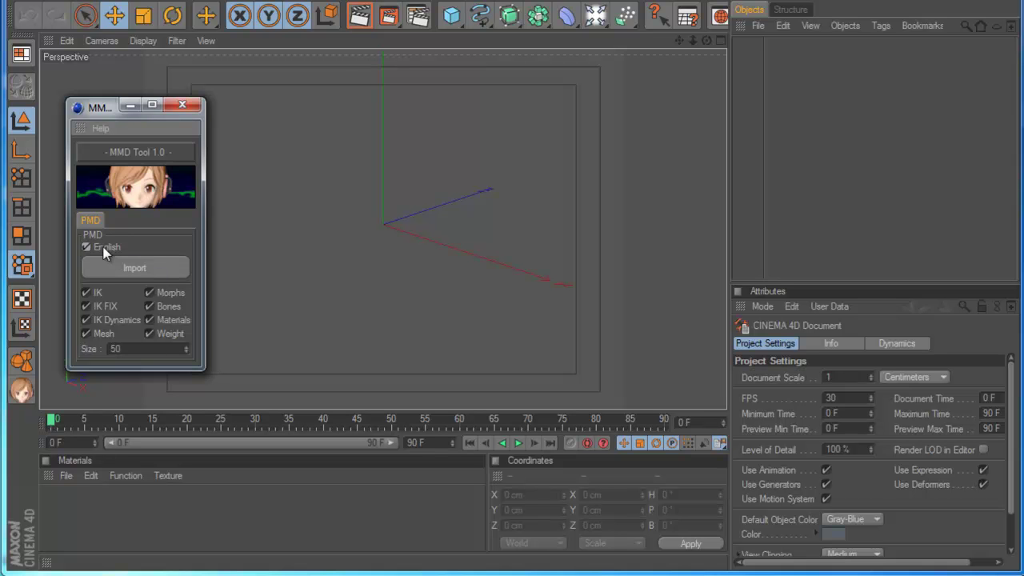
left_click(121, 267)
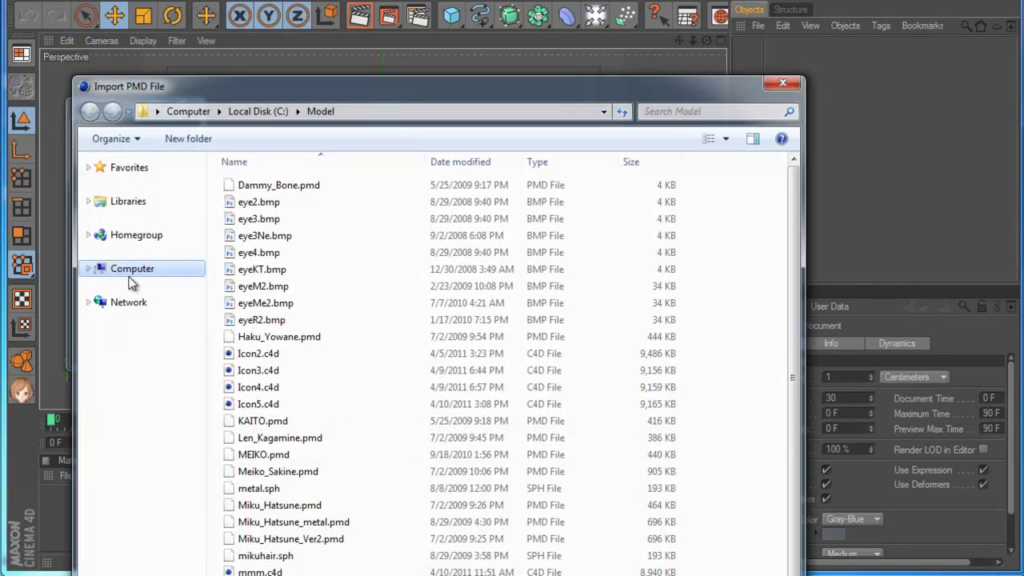
double_click(254, 419)
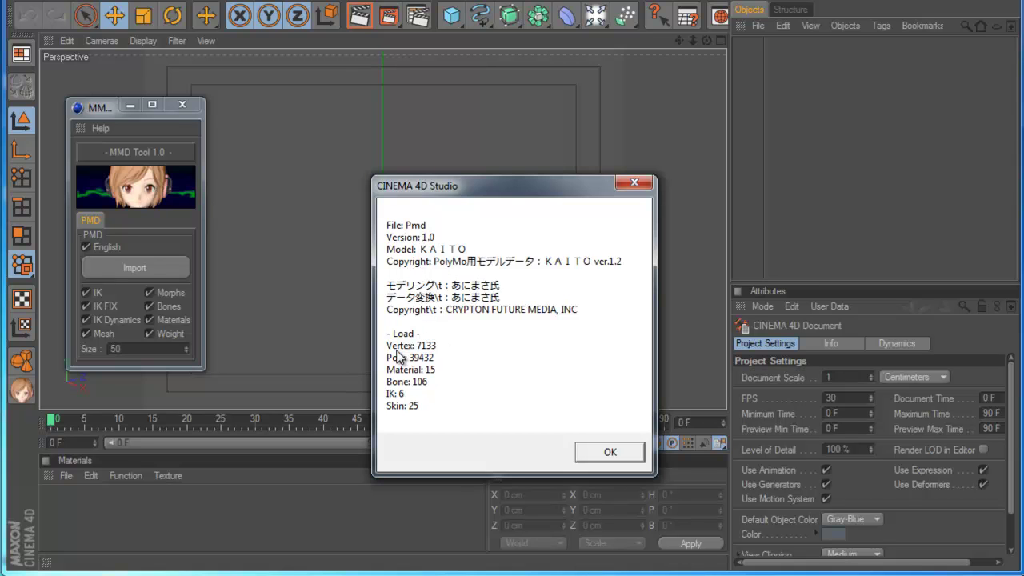
left_click(608, 452)
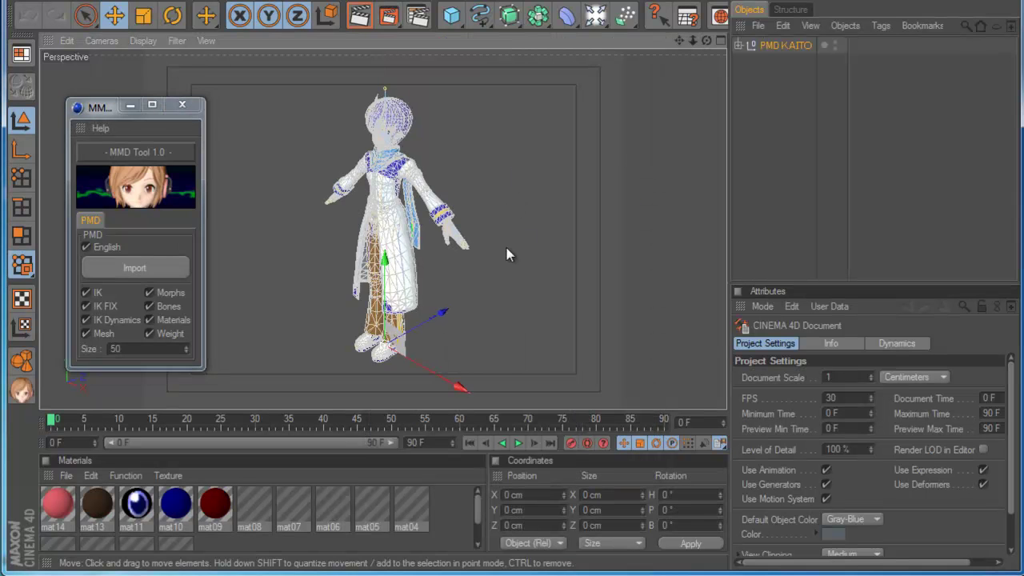
left_click(756, 121)
left_click_drag(707, 40, 516, 311)
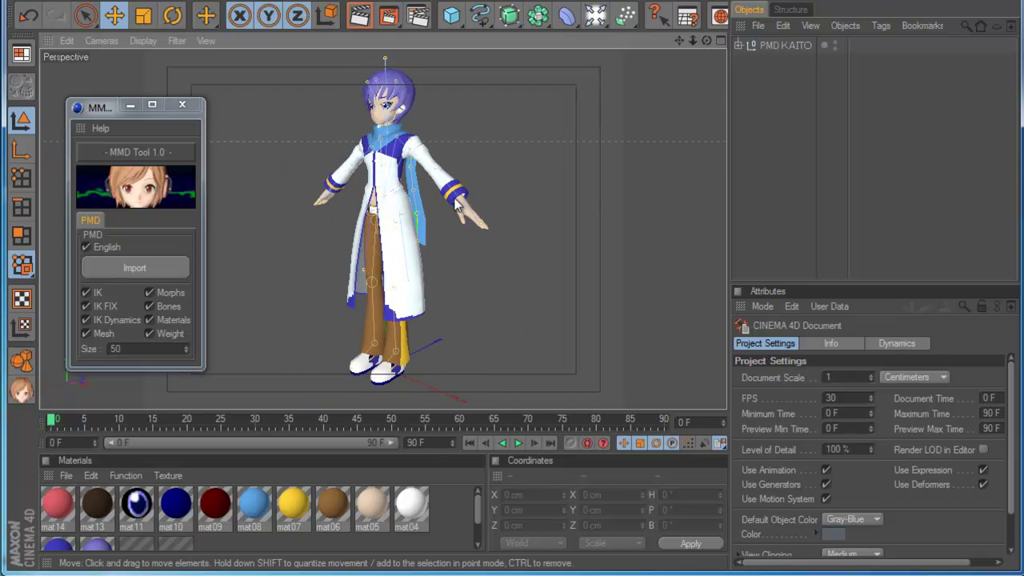
scroll(454, 206, "up", 1)
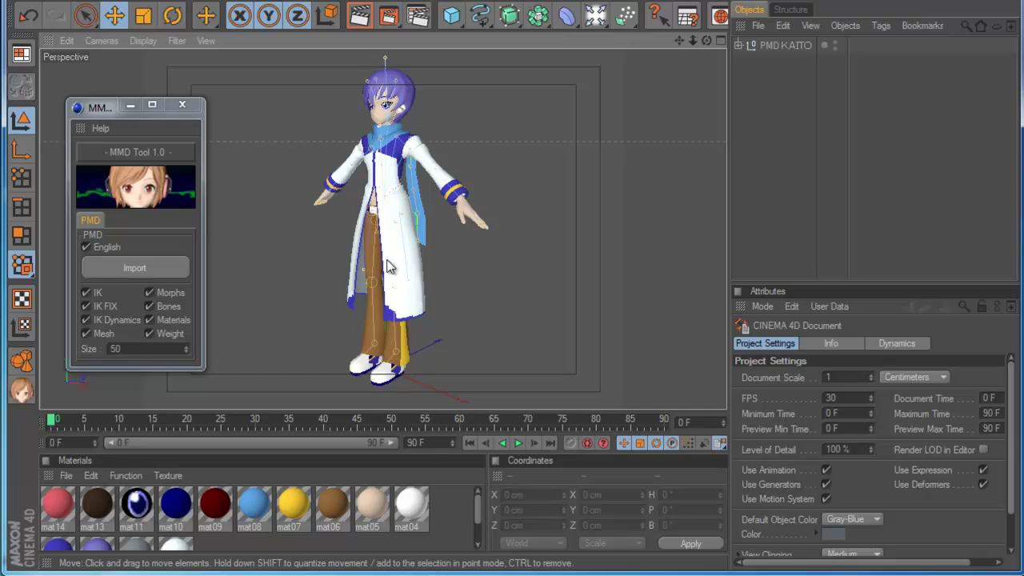
Step: Try bending KAITO's right leg by moving the R leg IK null forward and up, and undo both moves
left_click(739, 45)
left_click(780, 93)
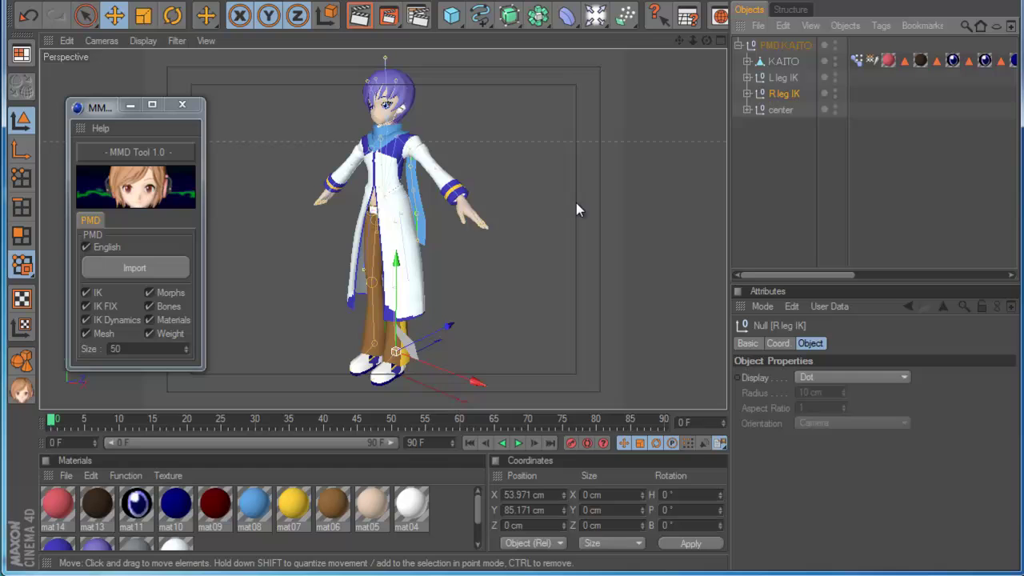
left_click_drag(448, 327, 403, 349)
left_click_drag(345, 284, 345, 223)
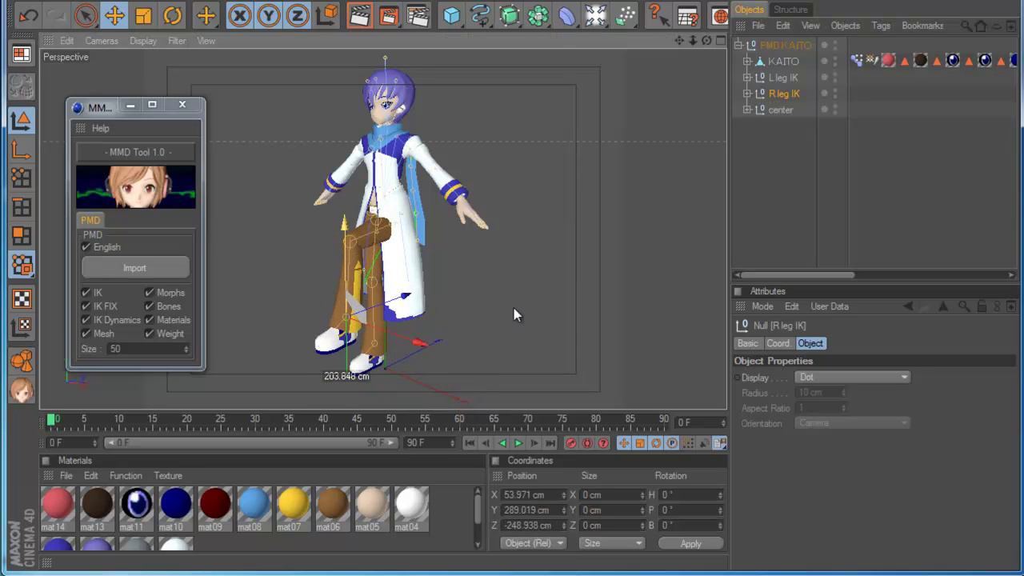
key("ctrl+z")
key("ctrl+z")
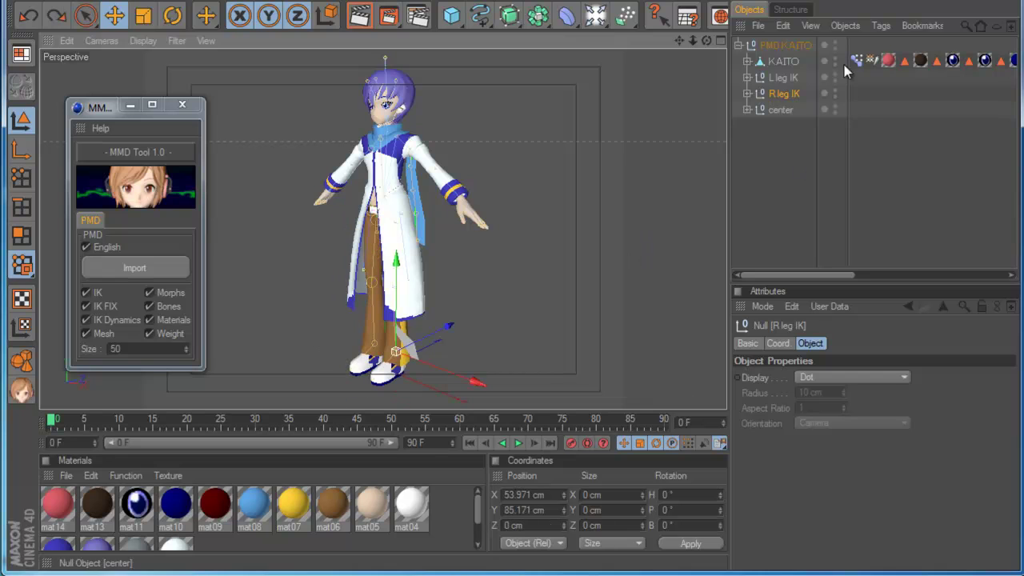
Step: Try moving KAITO's center null down and sideways to about X -80, Y 441 cm, and undo the move
left_click(764, 109)
left_click_drag(707, 40, 630, 77)
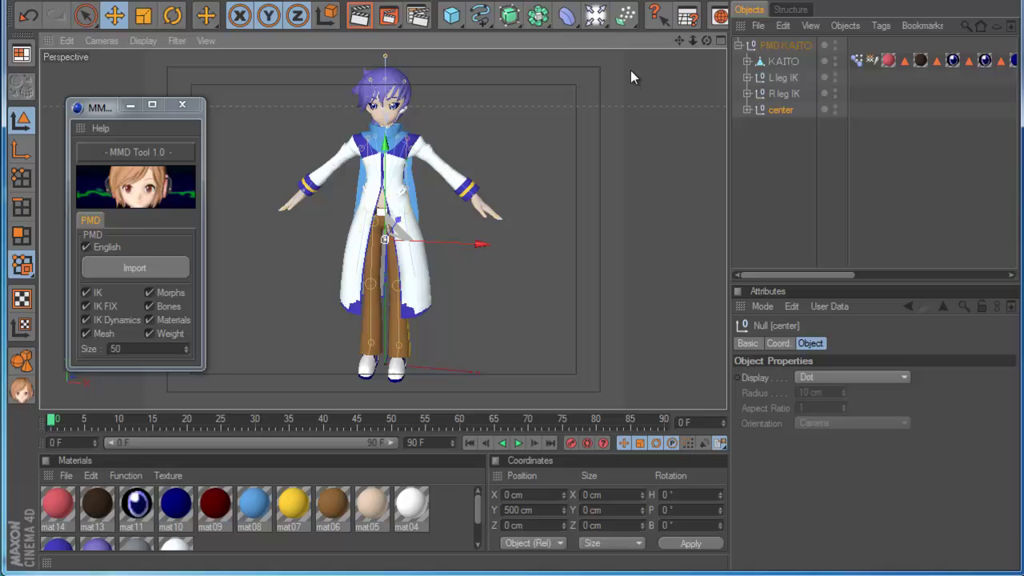
left_click_drag(528, 276, 514, 300)
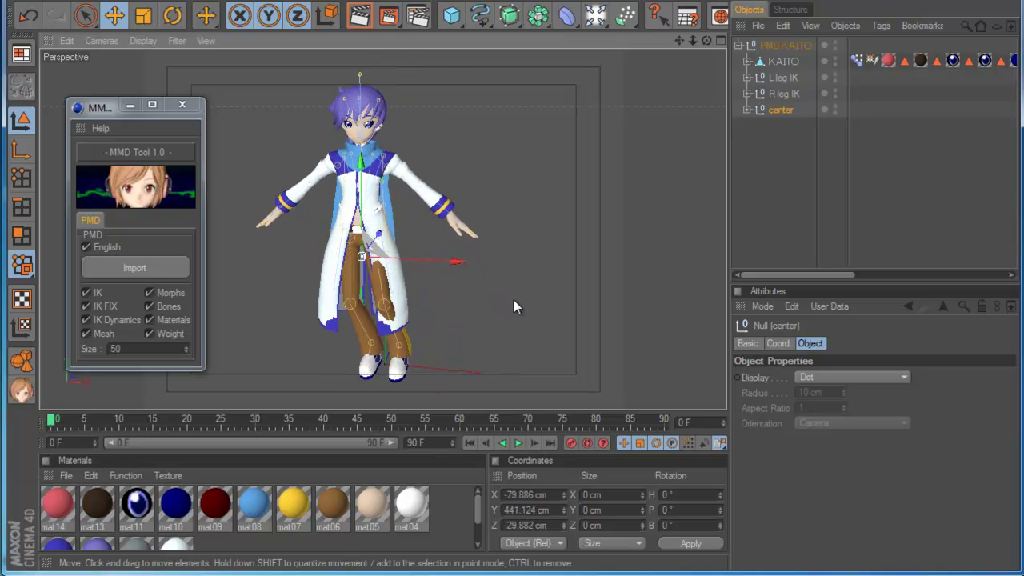
key("ctrl+z")
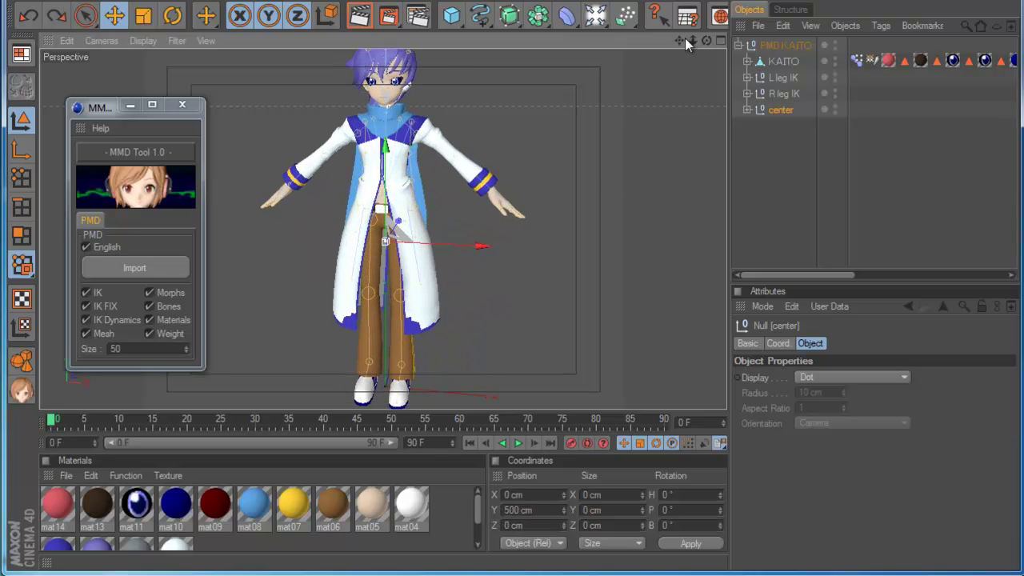
Step: Test the Pose.0, Pose.1 and Pose.3 sliders of KAITO's Pose Morph tag on the face and return them to 0 %
left_click_drag(684, 38, 682, 51)
scroll(629, 132, "up", 8)
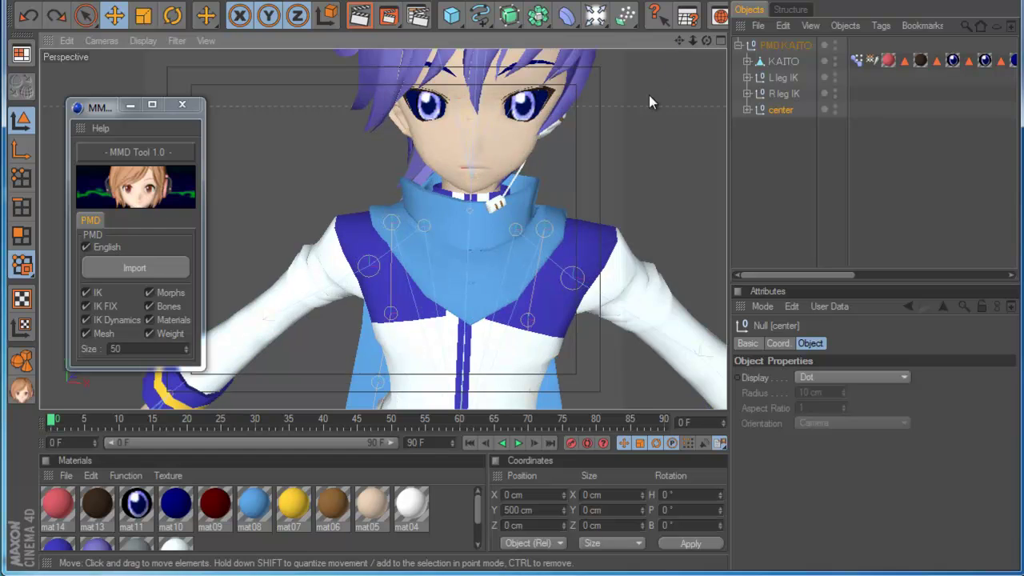
scroll(642, 102, "up", 5)
left_click(857, 60)
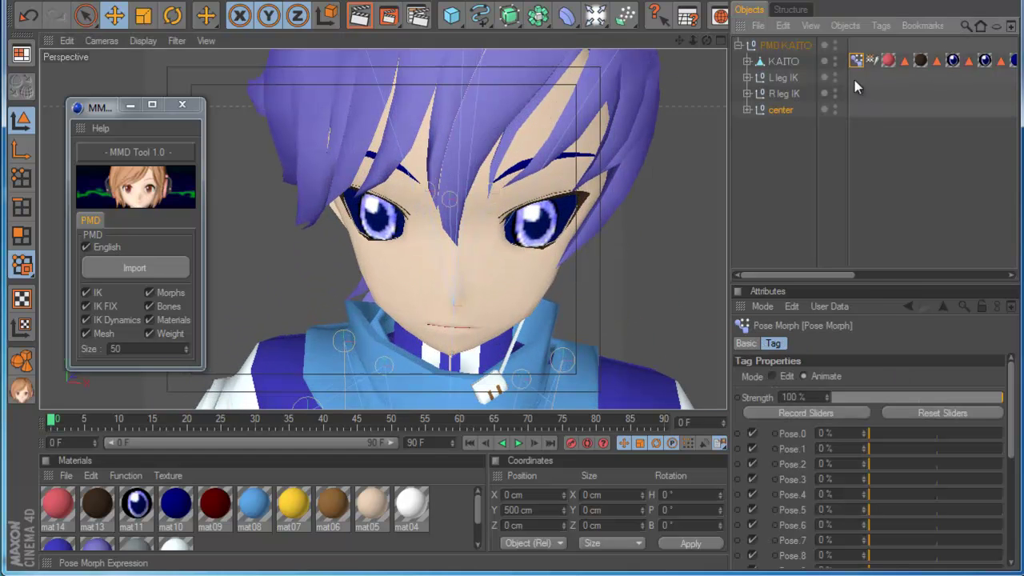
left_click_drag(880, 280, 880, 183)
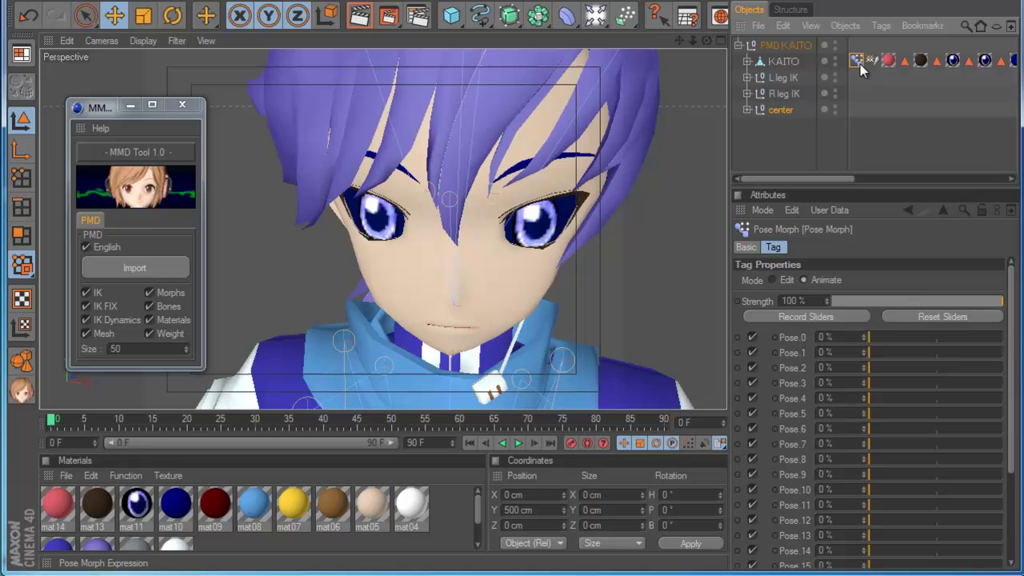
left_click(885, 337)
left_click_drag(886, 336, 865, 345)
mouse_move(880, 353)
left_mouse_down()
mouse_move(903, 358)
mouse_move(864, 363)
left_mouse_up()
left_click_drag(881, 385, 846, 428)
scroll(498, 192, "down", 4)
scroll(496, 192, "down", 2)
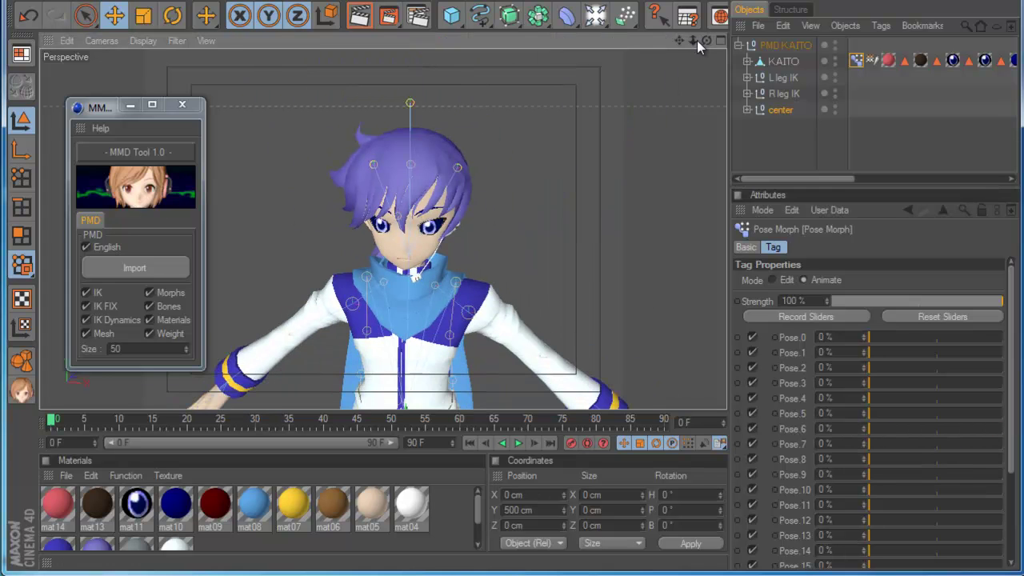
Step: Raise KAITO's arm by rotating the R arm joint to a bank angle of about -50°
left_click_drag(703, 41, 702, 43)
scroll(513, 307, "down", 2)
scroll(513, 307, "down", 4)
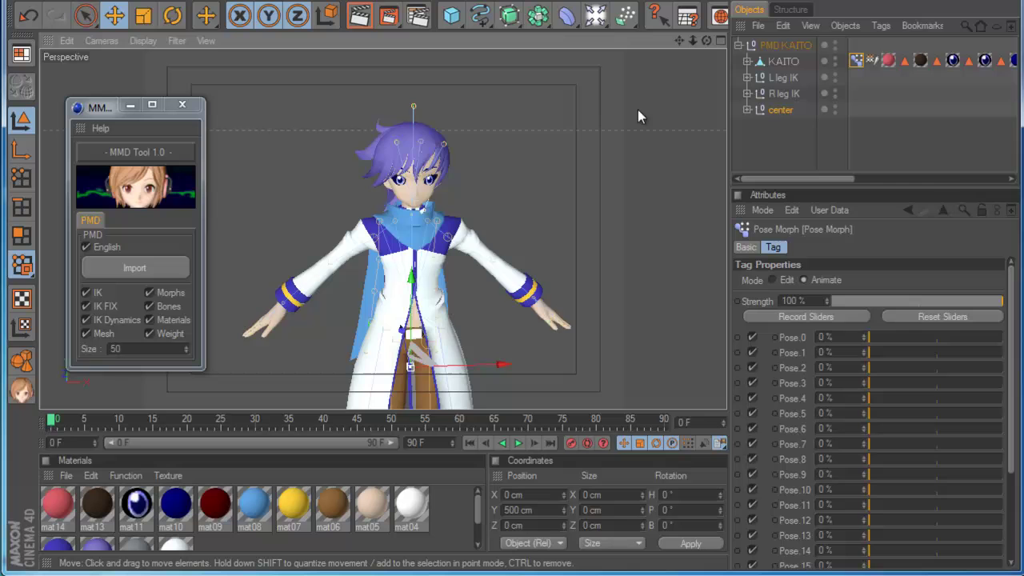
scroll(528, 244, "up", 3)
left_click(480, 248)
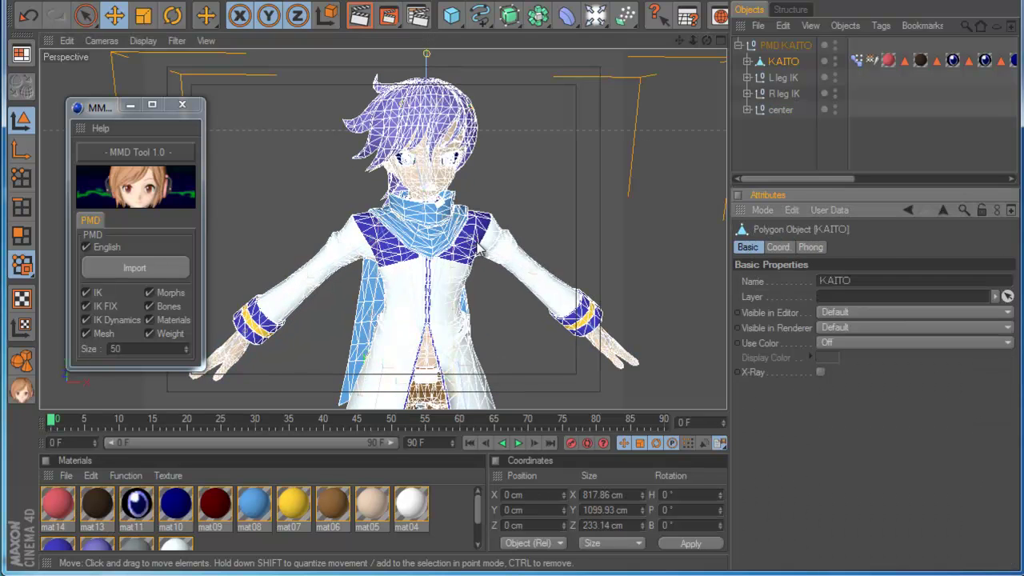
left_click(473, 239)
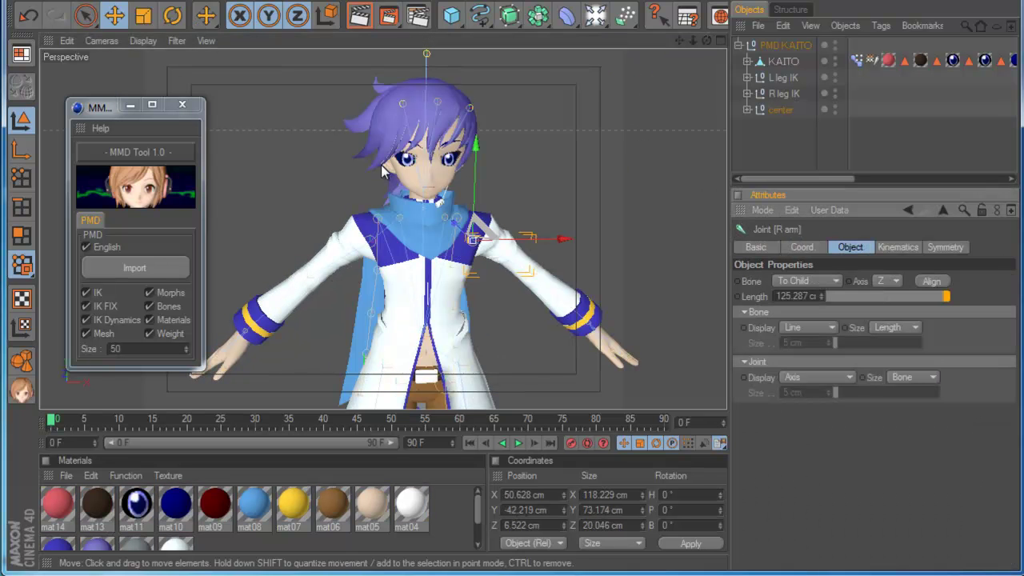
left_click(170, 17)
left_click_drag(442, 204, 480, 192)
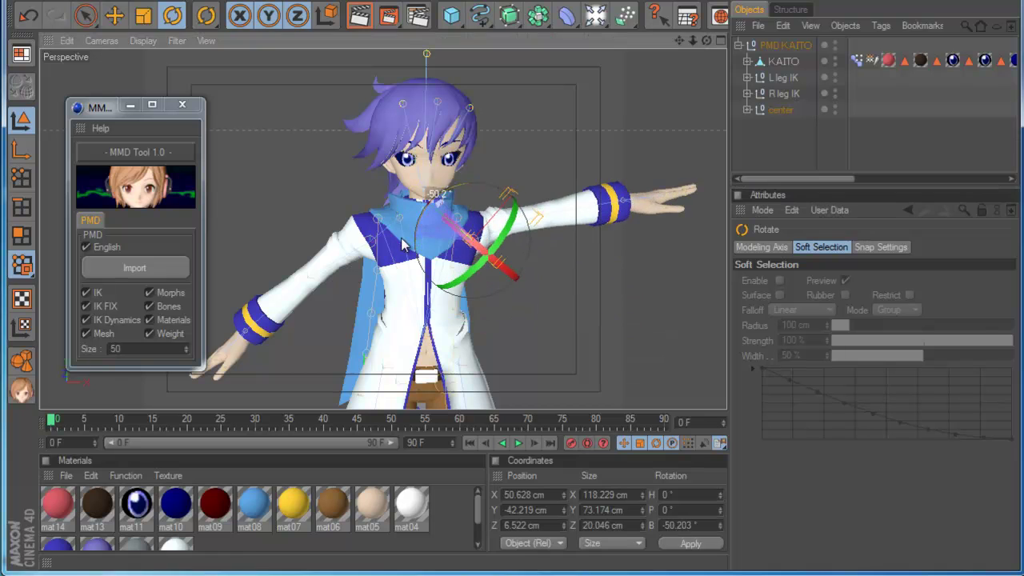
Step: Rotate the R elbow joint to bend KAITO's forearm downward and clear the selection
left_click(539, 215)
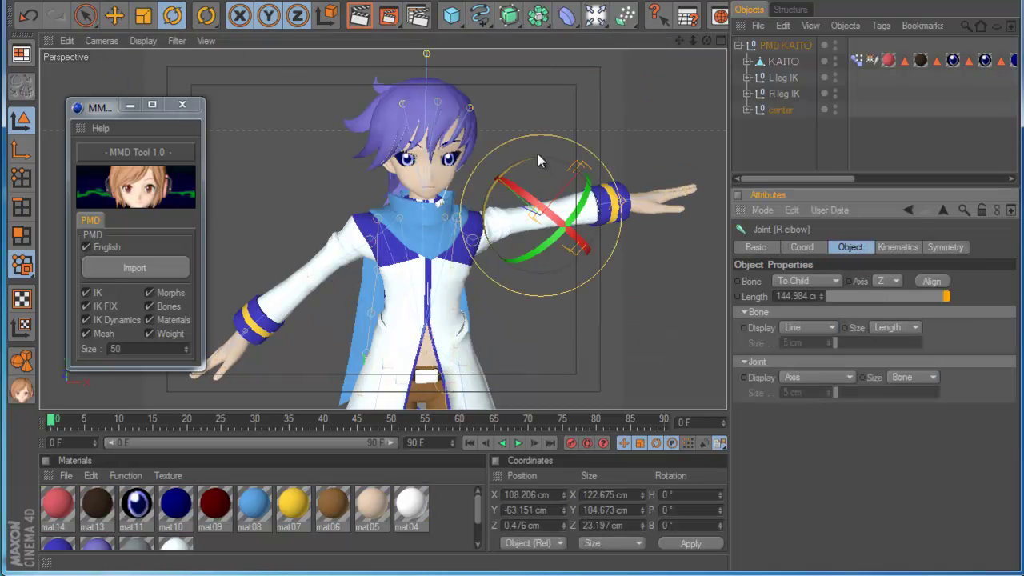
left_click_drag(539, 160, 513, 308)
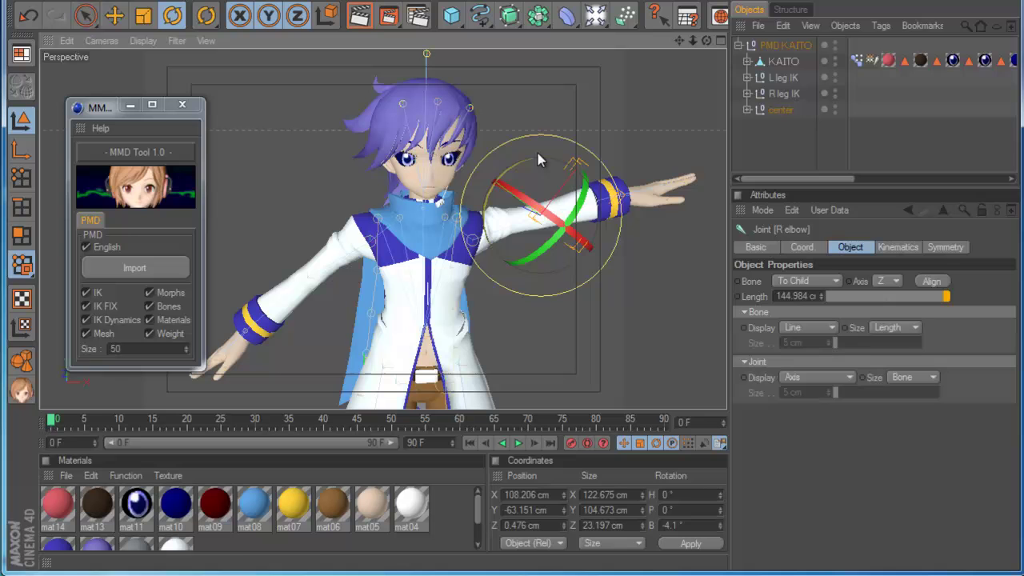
left_click_drag(540, 155, 515, 313)
left_click(632, 147)
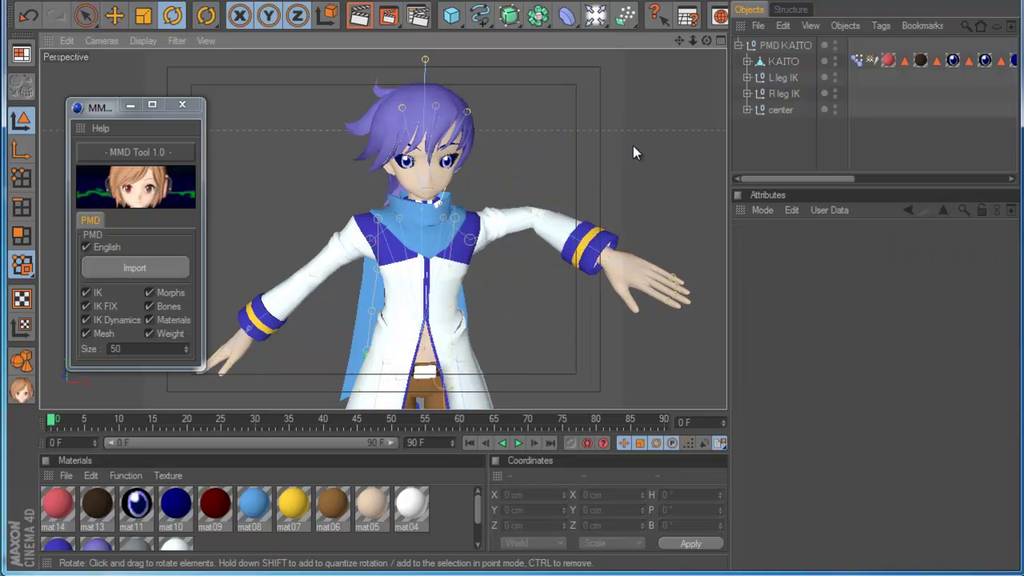
Step: Delete the whole KAITO model from the scene
scroll(634, 146, "down", 4)
scroll(424, 210, "down", 3)
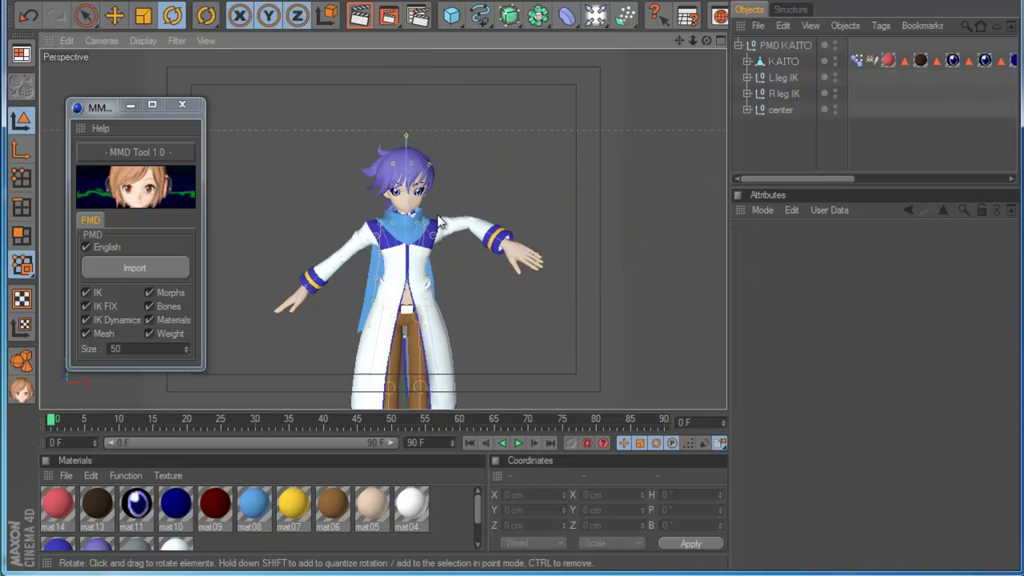
left_click_drag(679, 41, 514, 308)
middle_click_drag(514, 308, 513, 330, "alt")
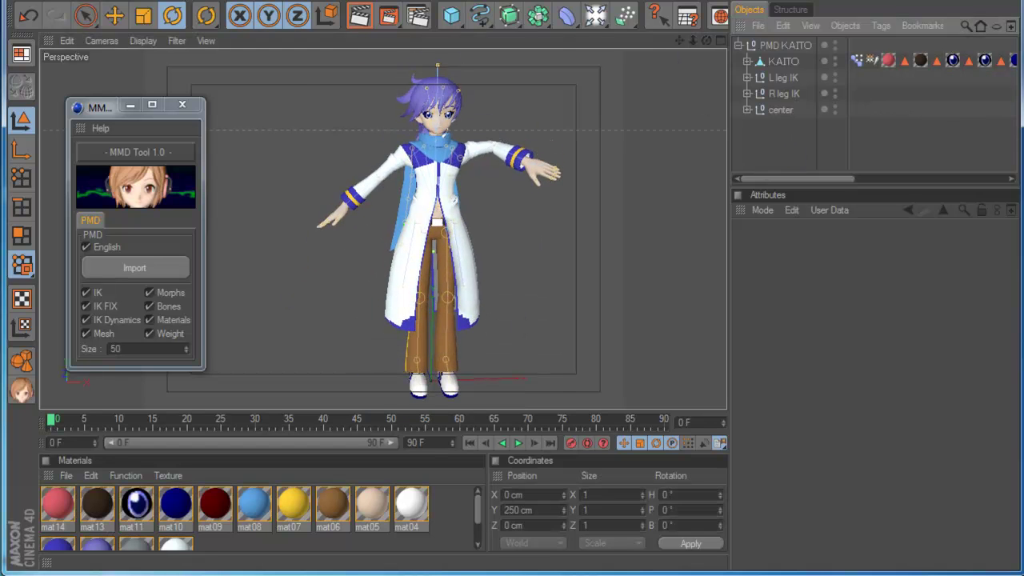
key("ctrl+a")
key("Delete")
Step: Import the Miku_Hatsune_Ver2.pmd model with the same MMD Tool settings and clear the selection
left_click(128, 270)
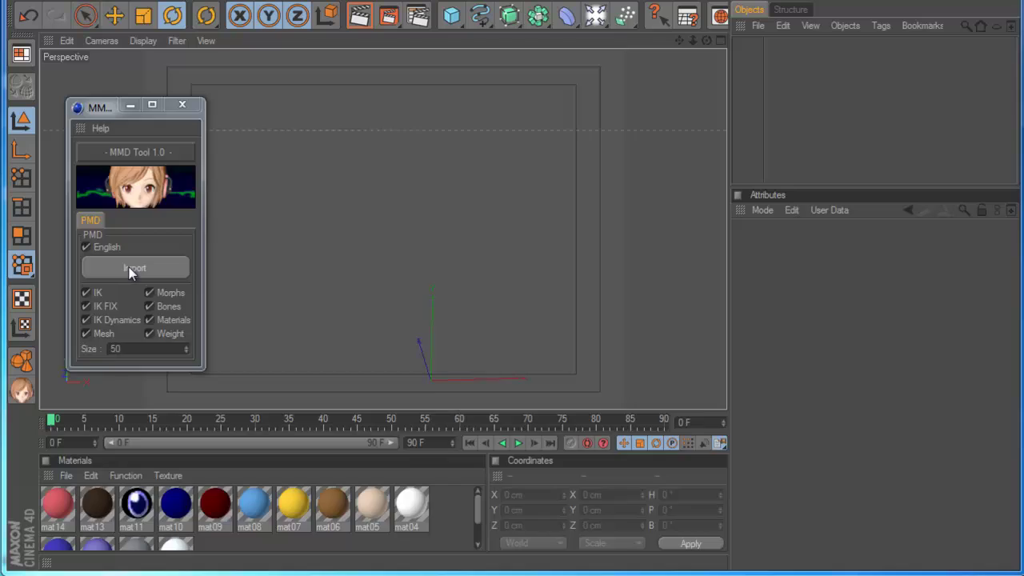
double_click(335, 538)
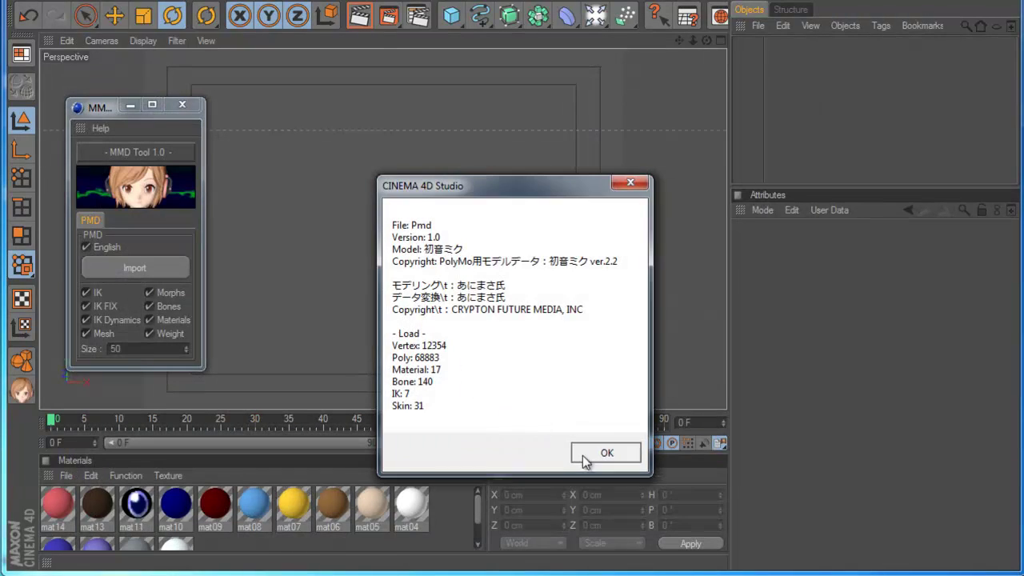
left_click(583, 455)
left_click(686, 137)
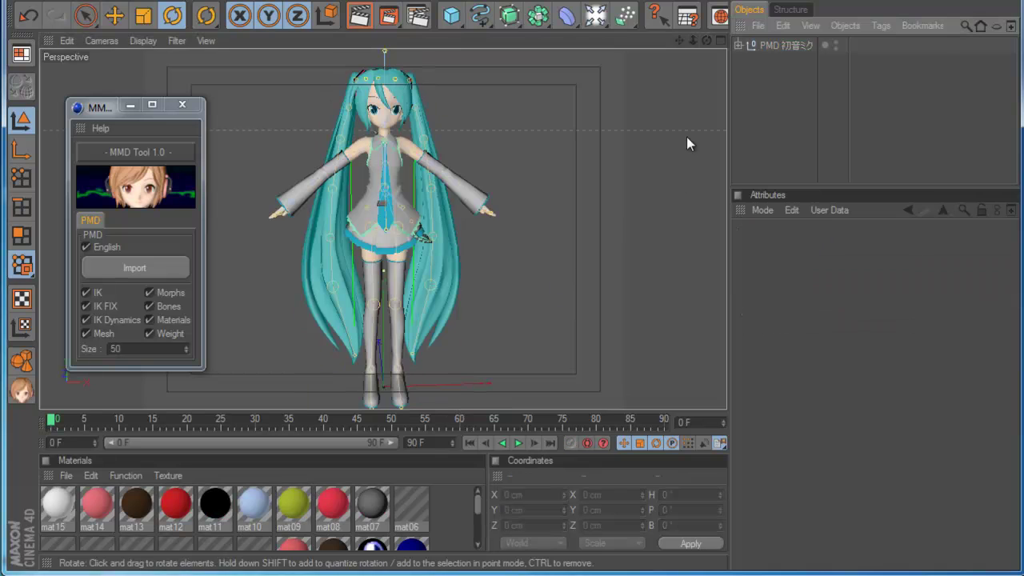
Step: Try moving the Miku model's center null with the Move tool and return it to its original position
left_click(739, 46)
left_click(778, 110)
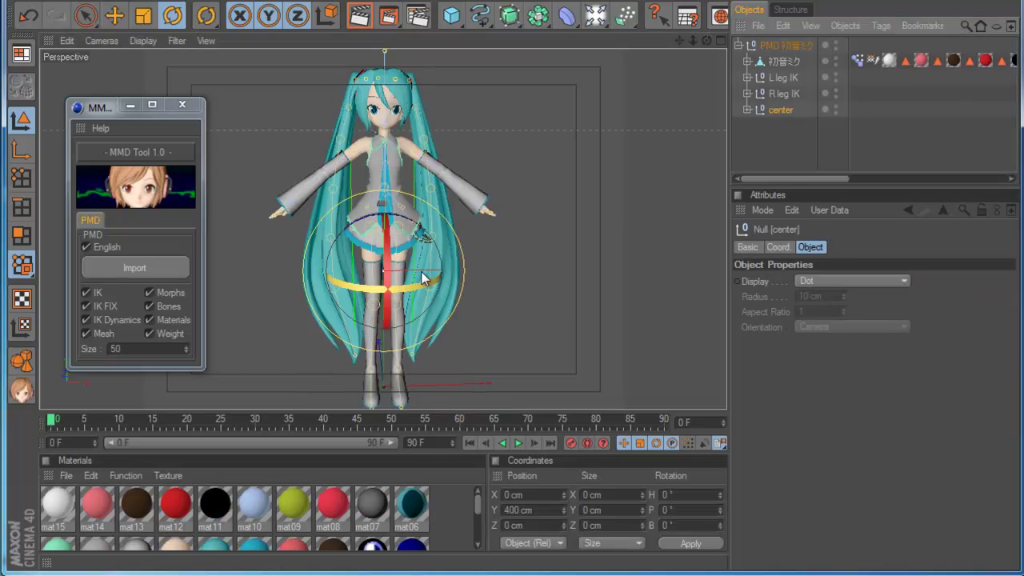
left_click(113, 13)
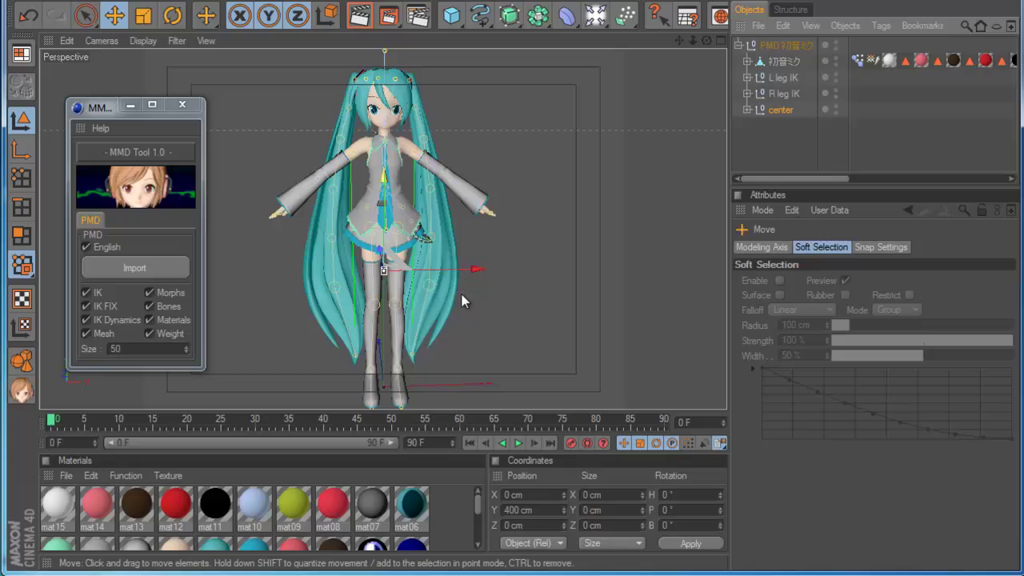
mouse_move(505, 310)
left_mouse_down()
mouse_move(544, 313)
mouse_move(511, 304)
left_mouse_up()
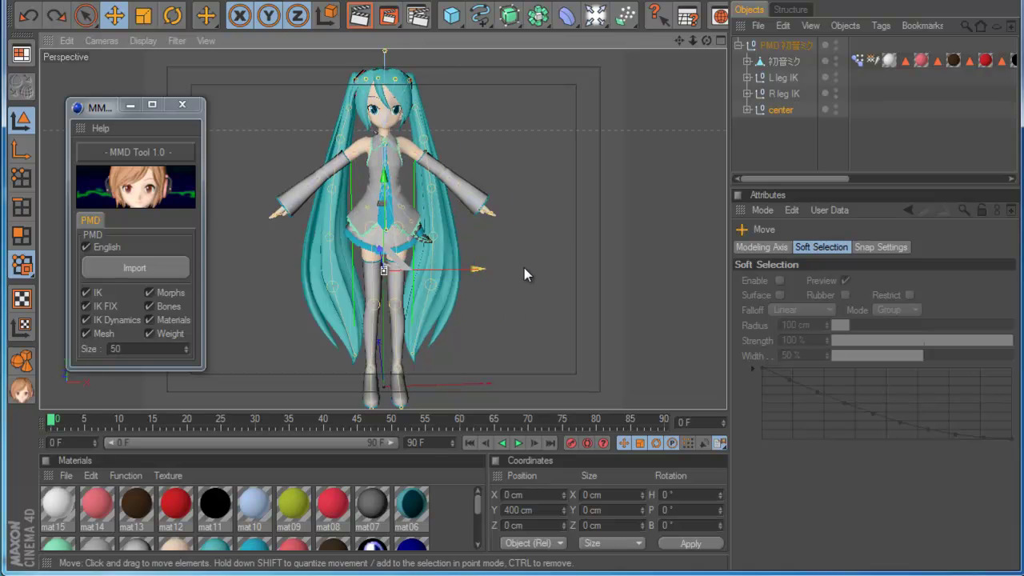
left_click(593, 209)
Step: Delete the whole Miku model from the scene
left_click_drag(706, 40, 509, 314)
left_click_drag(770, 138, 732, 37)
key("Delete")
Step: Import the MEIKO.pmd model with the MMD Tool
left_click(136, 268)
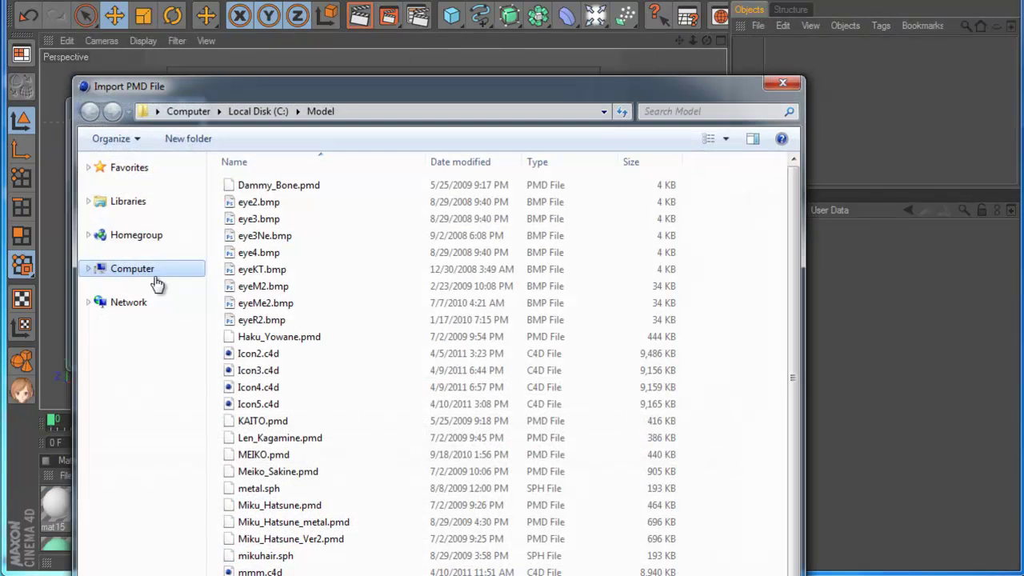
double_click(292, 454)
left_click(601, 456)
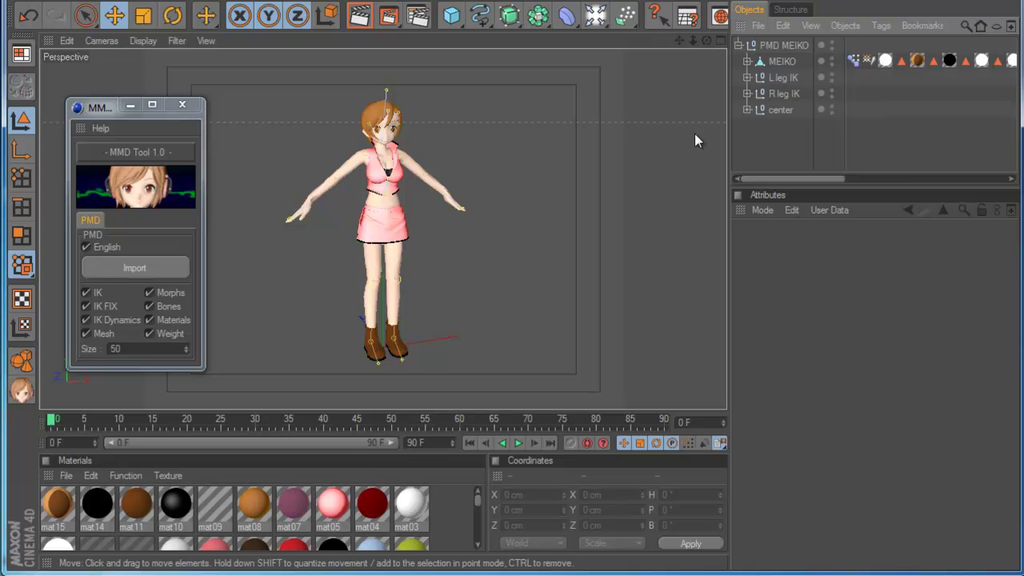
Step: Lower MEIKO's center null to about Y 176 cm and shift the leg IK nulls sideways, the R leg IK to about X 81 cm
left_click(780, 110)
left_click_drag(468, 236, 514, 311)
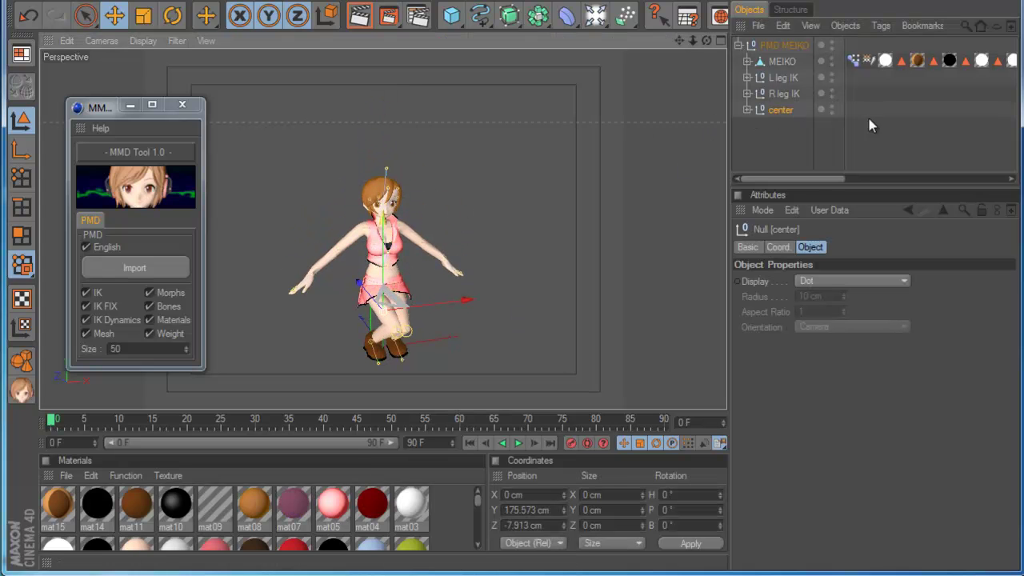
left_click(784, 93)
left_click_drag(451, 334, 482, 324)
left_click(778, 80)
left_click(777, 95)
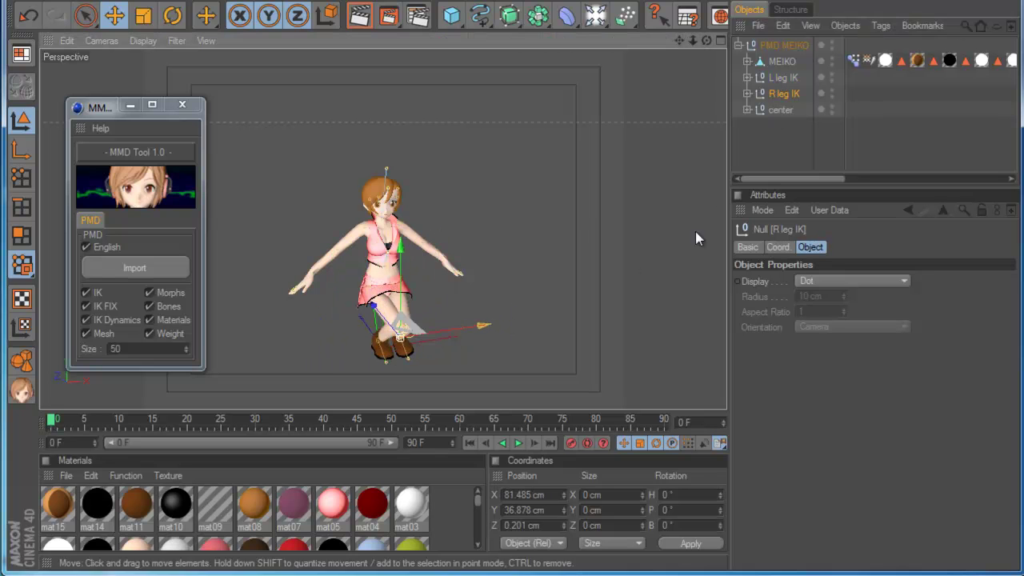
Step: Raise the Pose.0 slider of MEIKO's Pose Morph tag to its maximum to test the facial morph
left_click(771, 162)
scroll(448, 283, "up", 5)
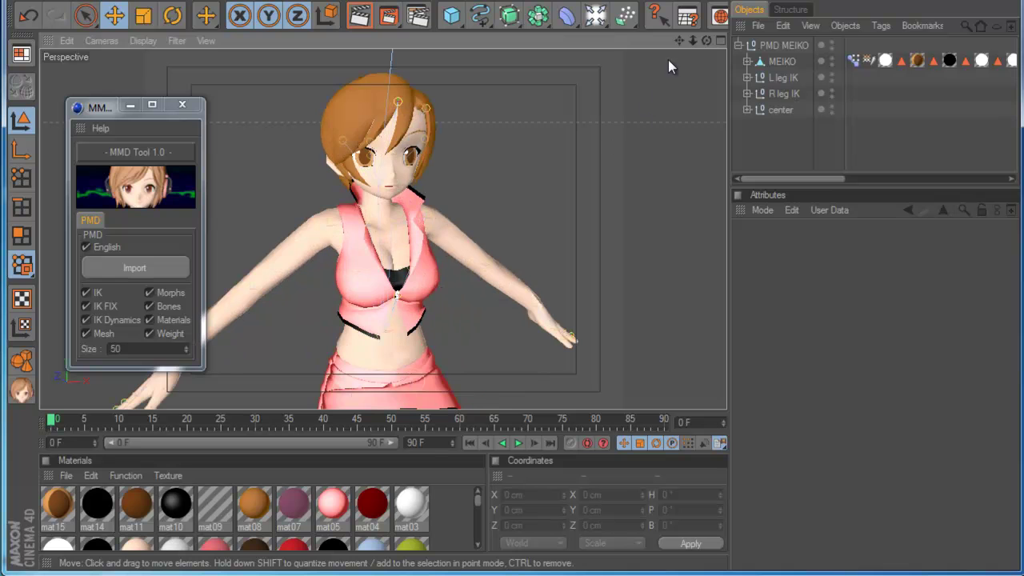
scroll(670, 64, "up", 3)
left_click(854, 61)
left_click(882, 337)
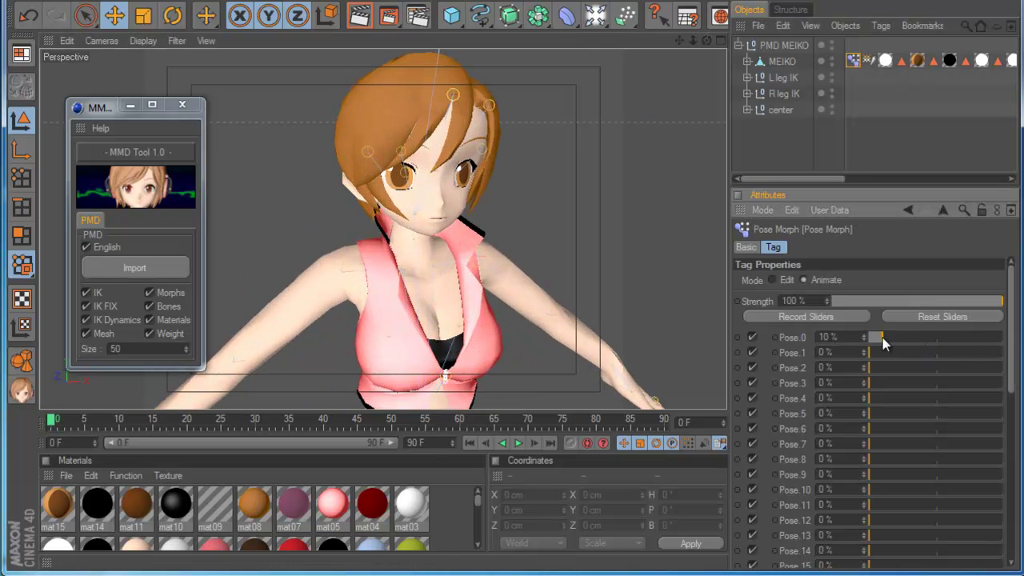
left_click_drag(882, 337, 1005, 347)
scroll(394, 246, "down", 5)
left_click(853, 129)
scroll(450, 227, "down", 4)
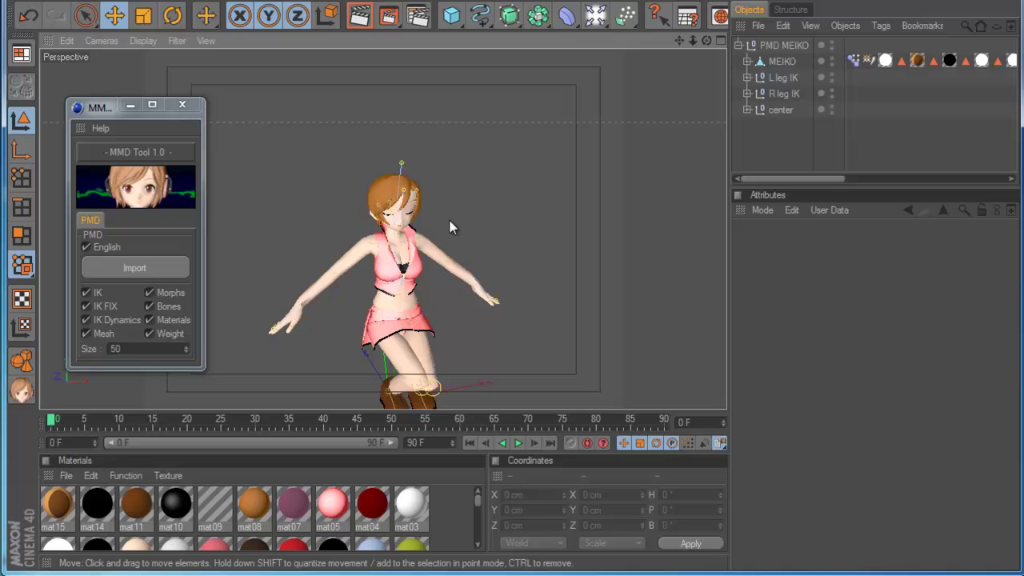
Step: Delete the whole MEIKO model and import KAITO.pmd with the MMD Tool's English option turned off
key("ctrl+a")
key("Delete")
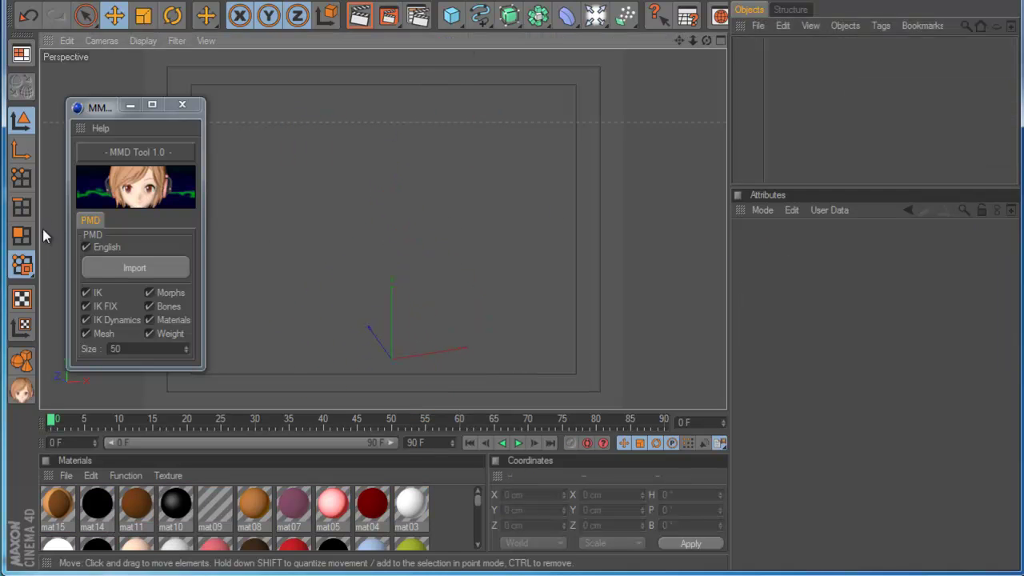
left_click(88, 249)
left_click(105, 267)
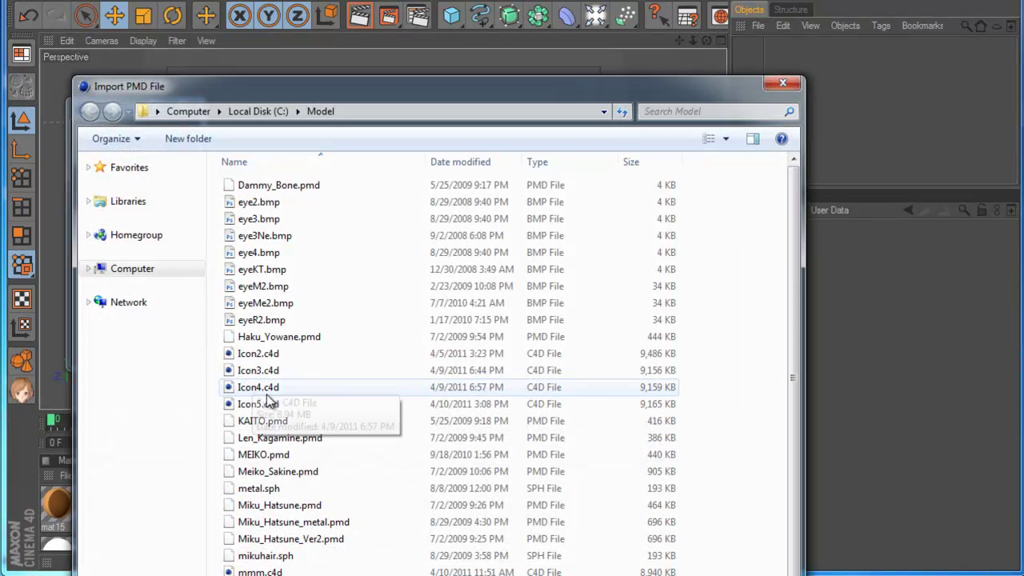
double_click(270, 422)
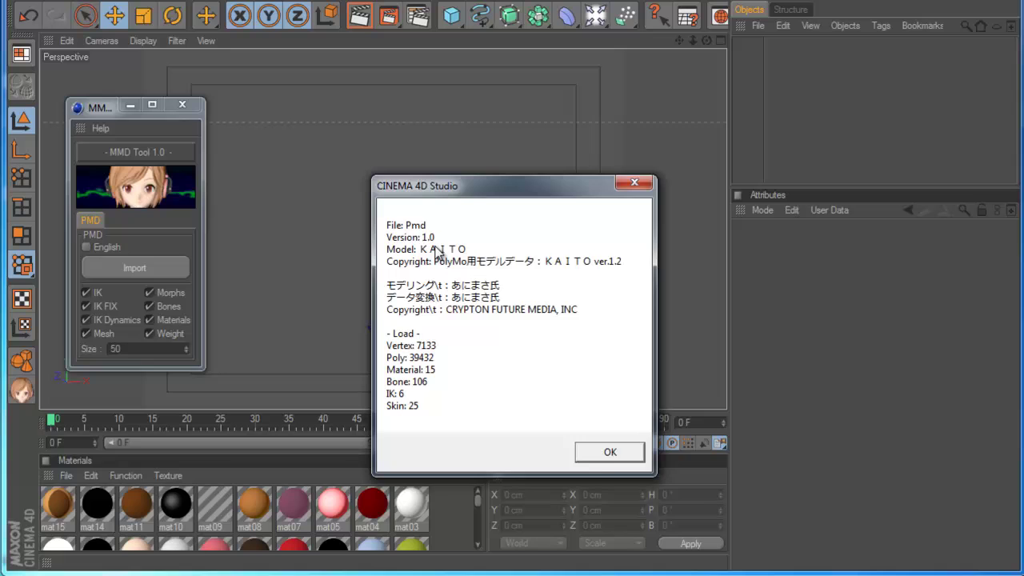
left_click(628, 460)
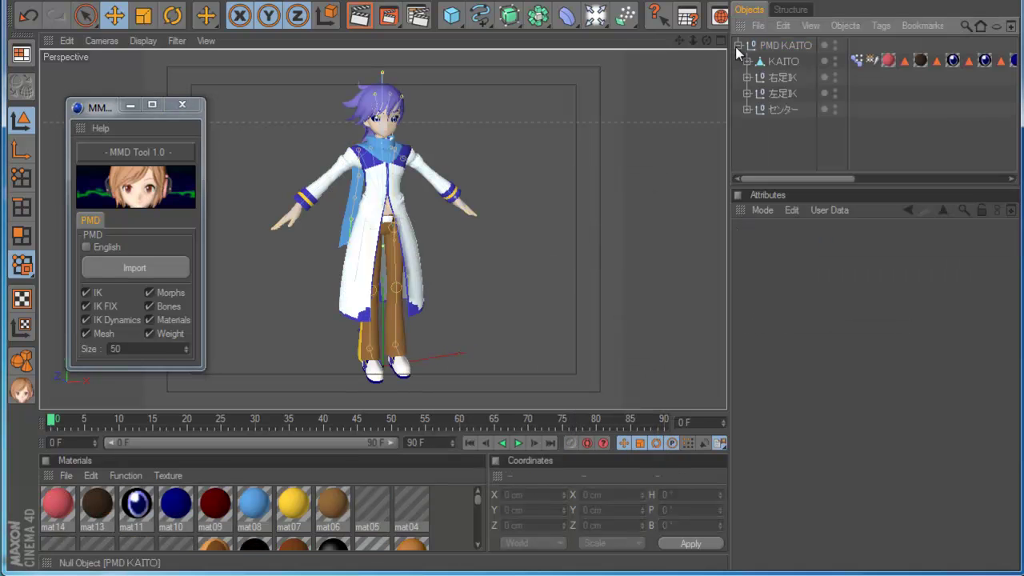
Step: Expand KAITO's two leg IK nulls and the センター null down to the 右足 joint to examine the Japanese bone names
left_click(747, 77)
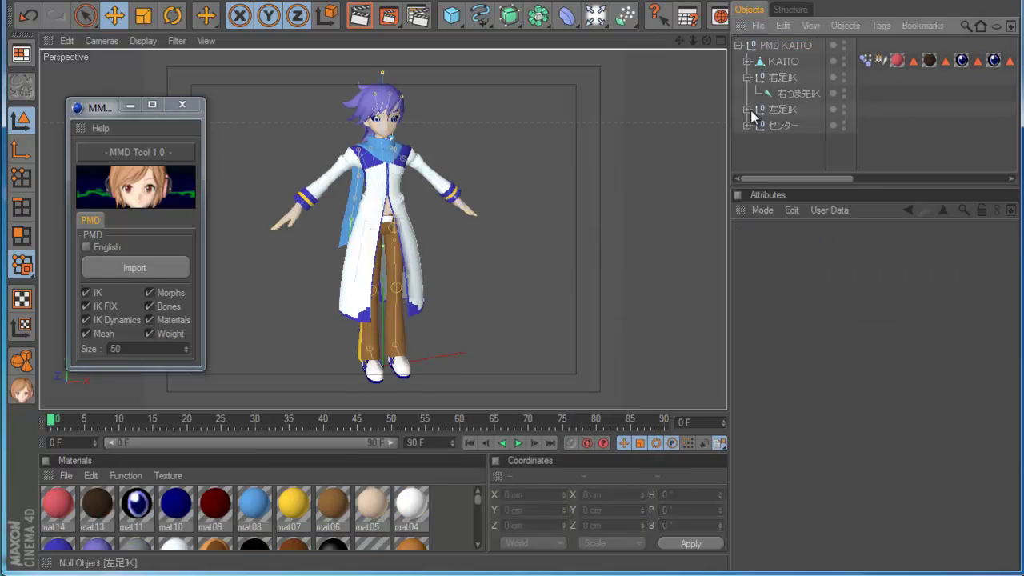
left_click_drag(854, 185, 853, 276)
left_click(747, 110)
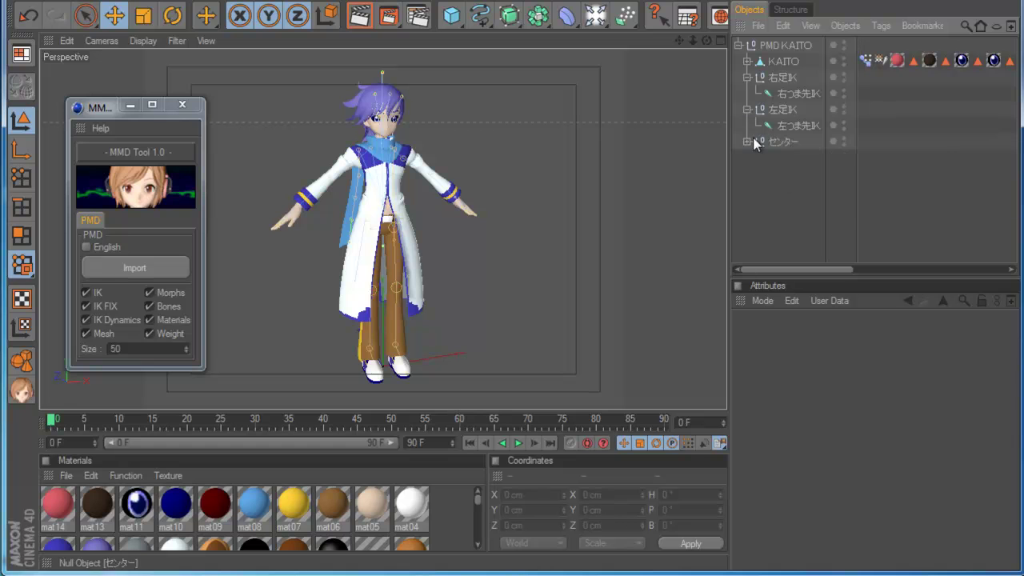
left_click(749, 141)
left_click(756, 190)
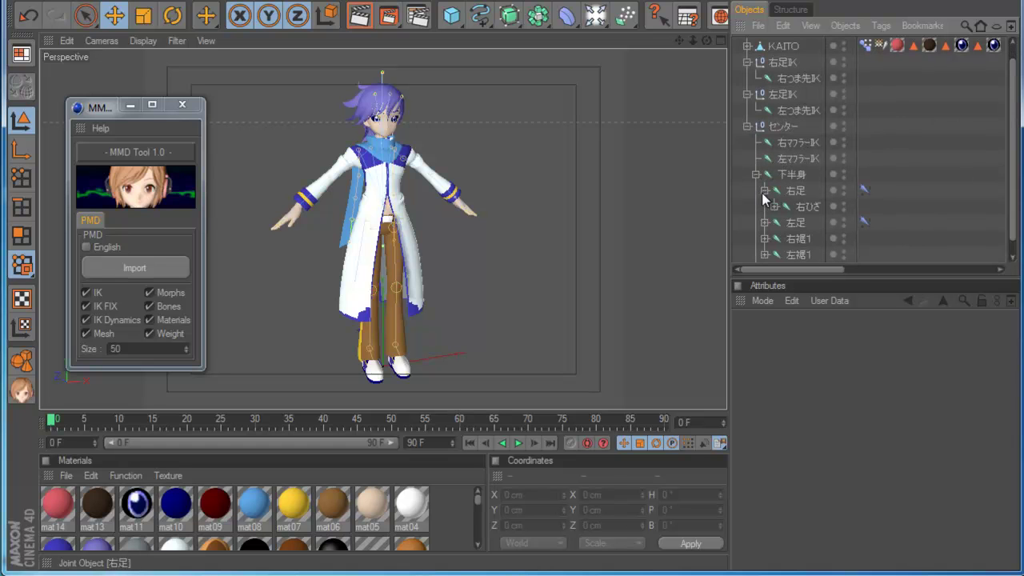
left_click(763, 191)
scroll(400, 232, "up", 3)
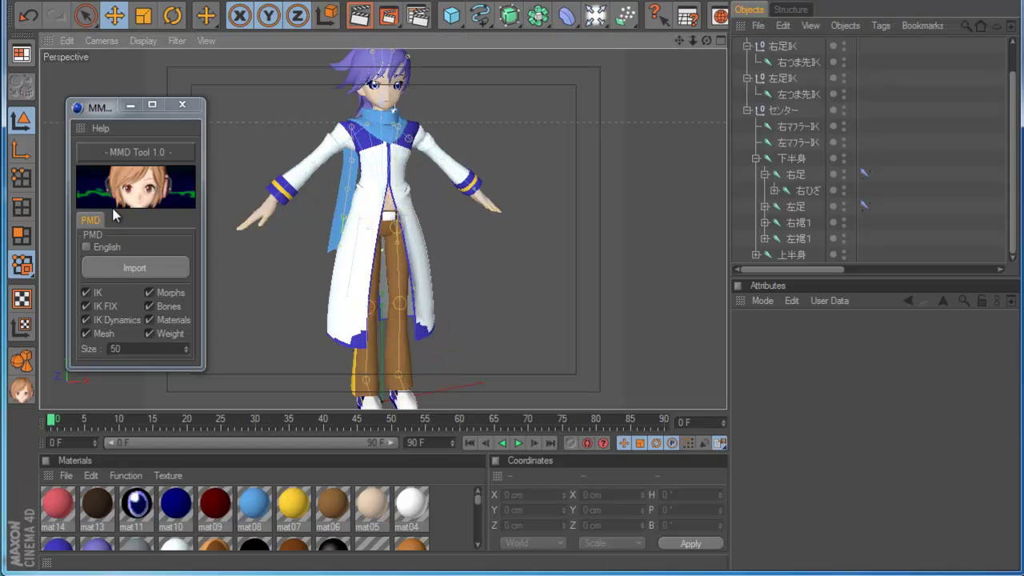
scroll(376, 258, "down", 1)
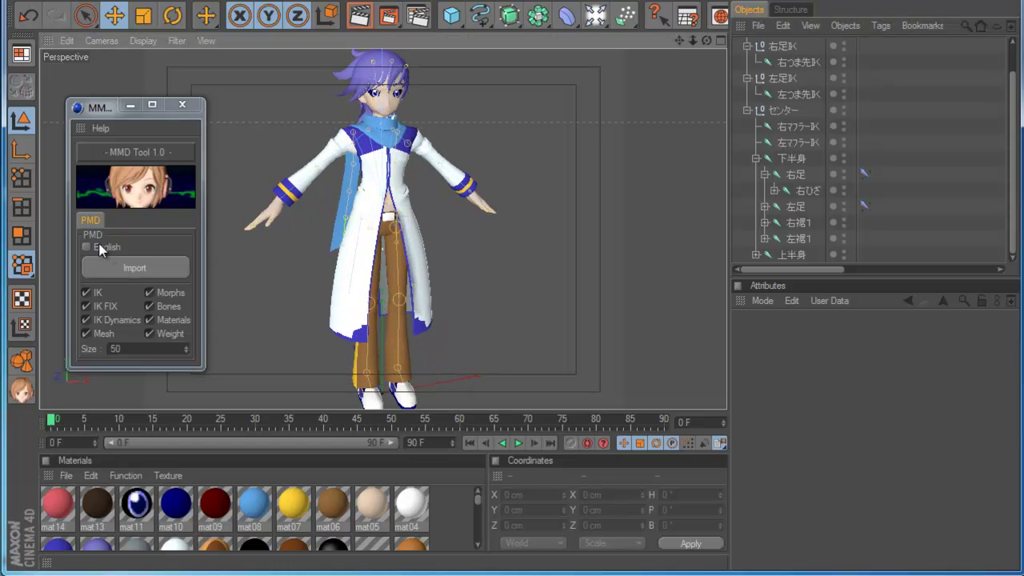
scroll(431, 206, "down", 2)
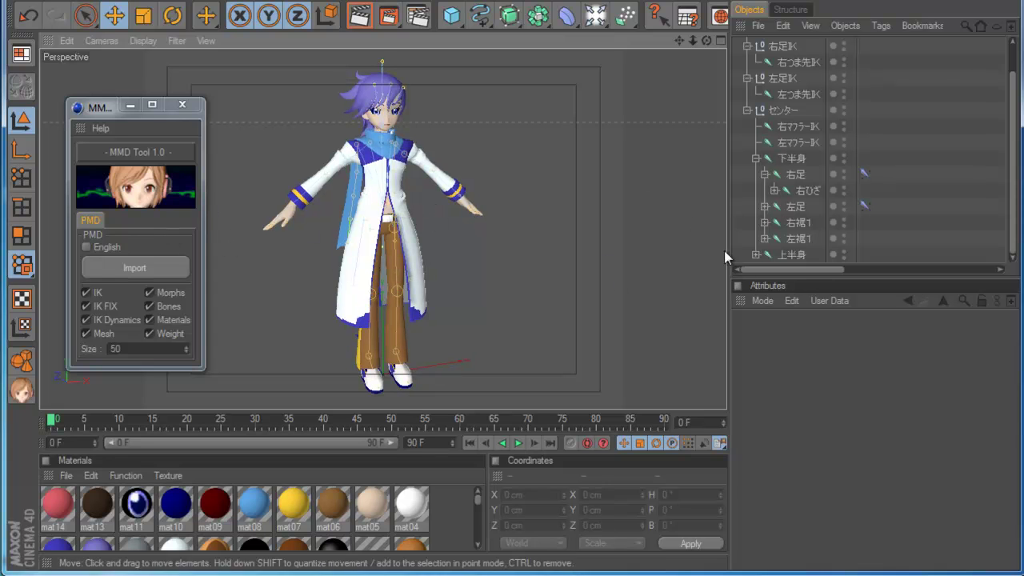
scroll(777, 219, "up", 2)
scroll(775, 227, "down", 2)
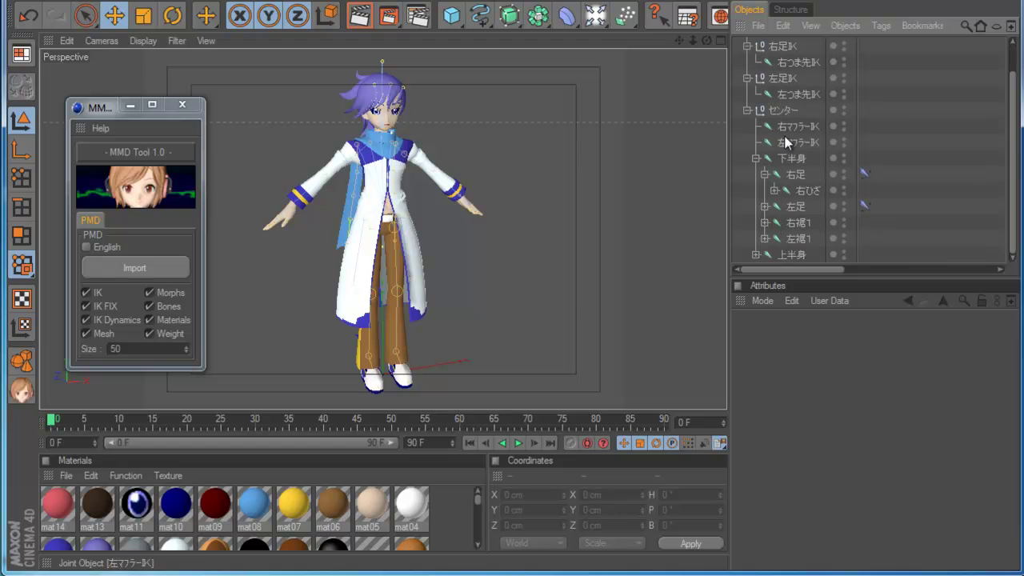
scroll(784, 152, "up", 2)
Step: Delete the KAITO model and restrict the MMD Tool's import options to English, Mesh and Materials
left_click(773, 45)
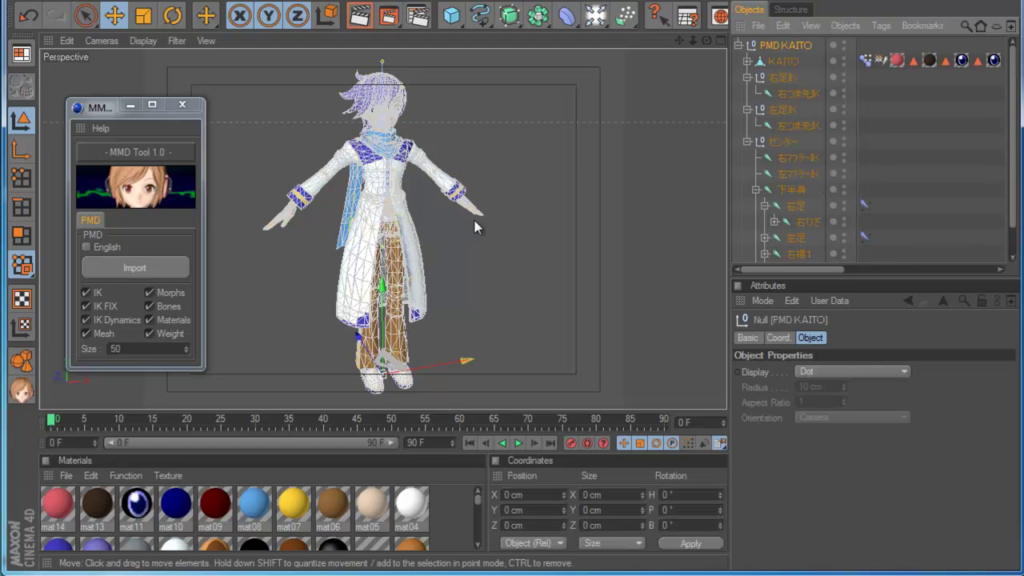
key("Delete")
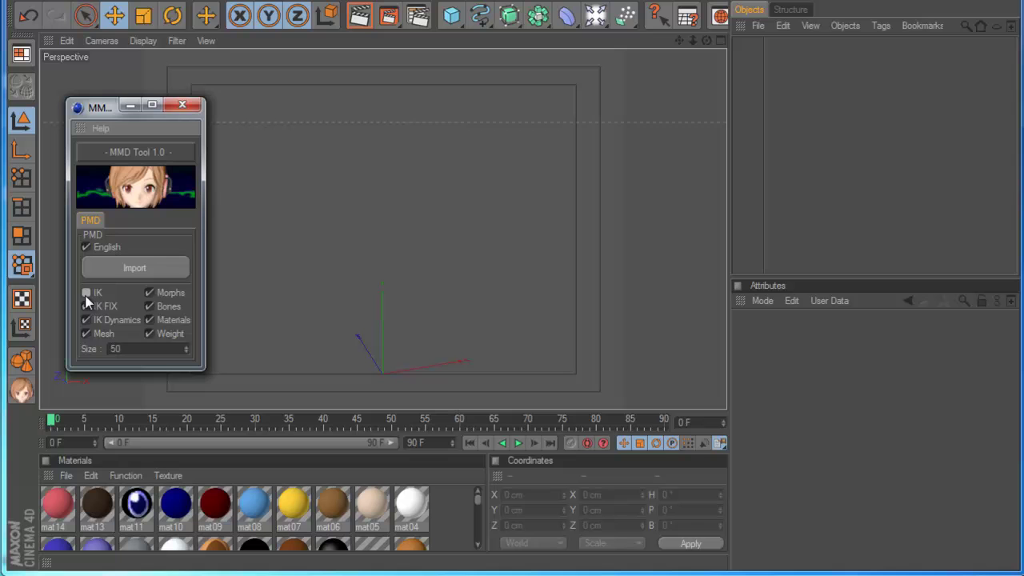
left_click(86, 308)
left_click(85, 320)
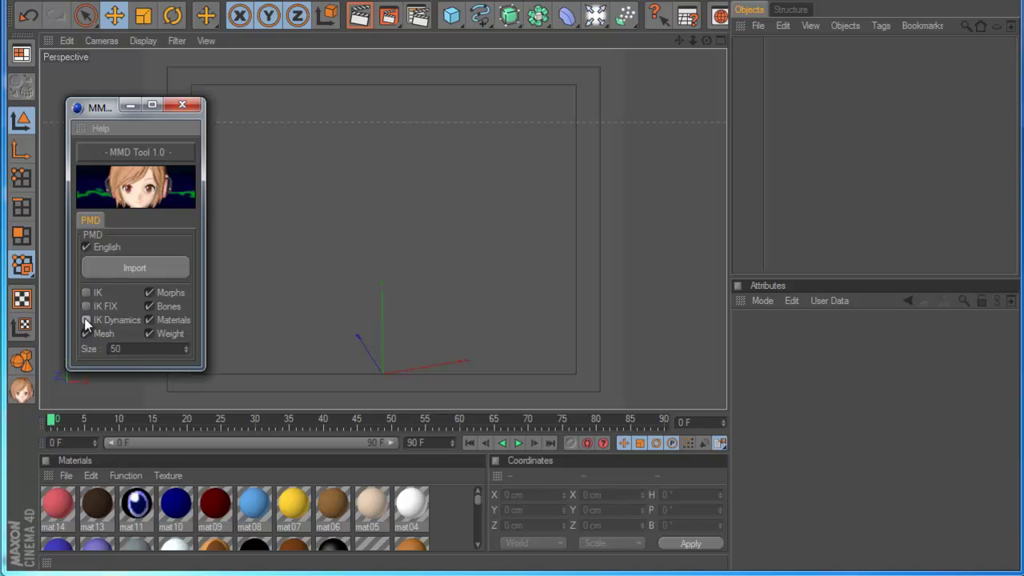
left_click(150, 334)
Step: Import KAITO.pmd with these reduced options and expand its hierarchy to select the KAITO polygon object
left_click(156, 268)
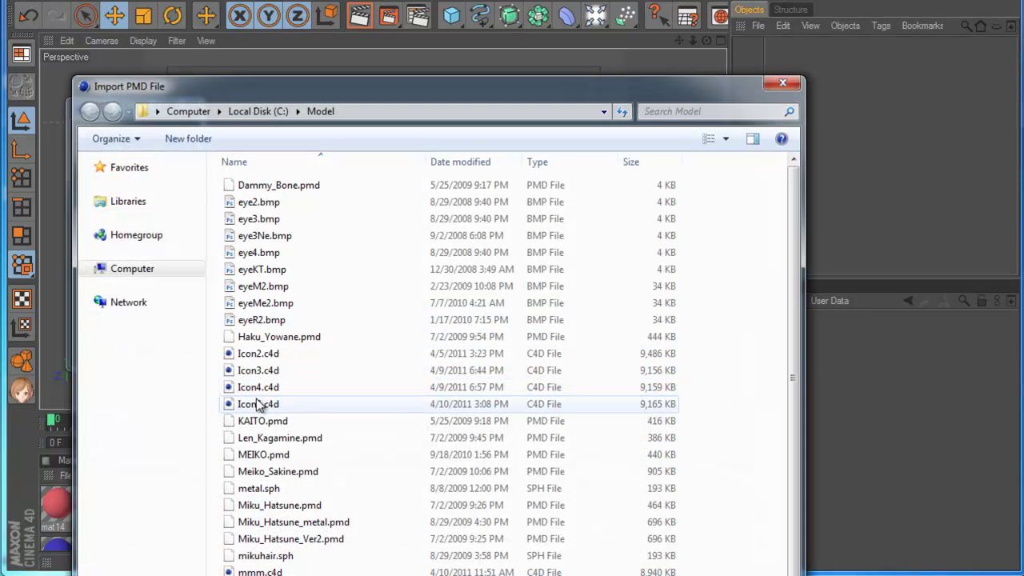
double_click(256, 421)
left_click(607, 428)
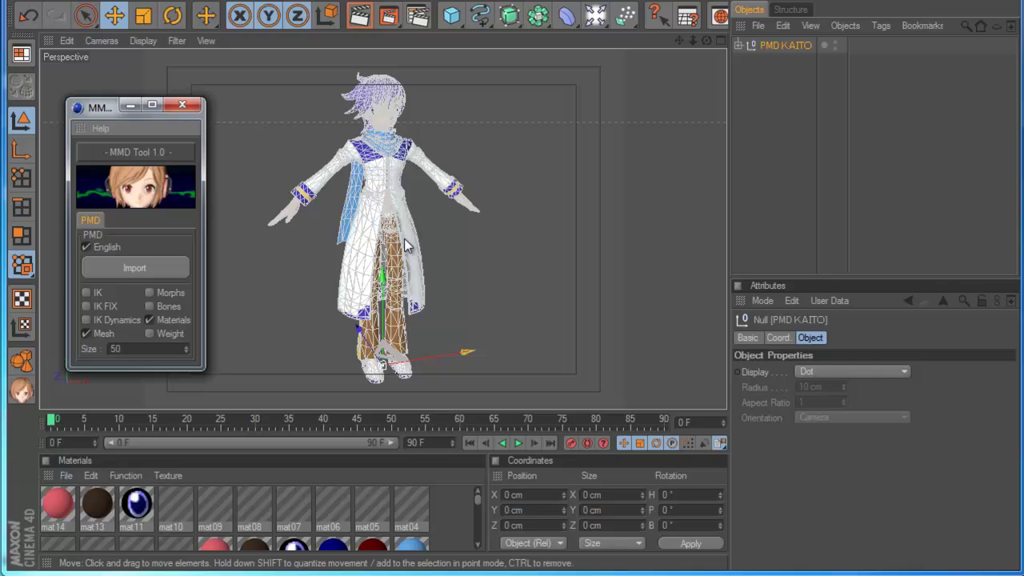
left_click(492, 281)
scroll(423, 198, "up", 2)
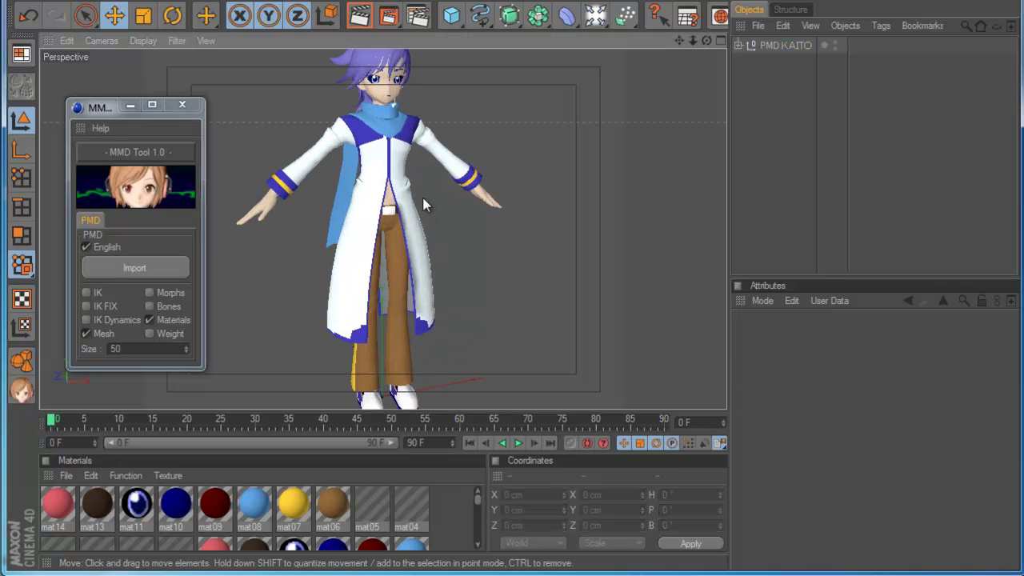
left_click(737, 46)
left_click(784, 62)
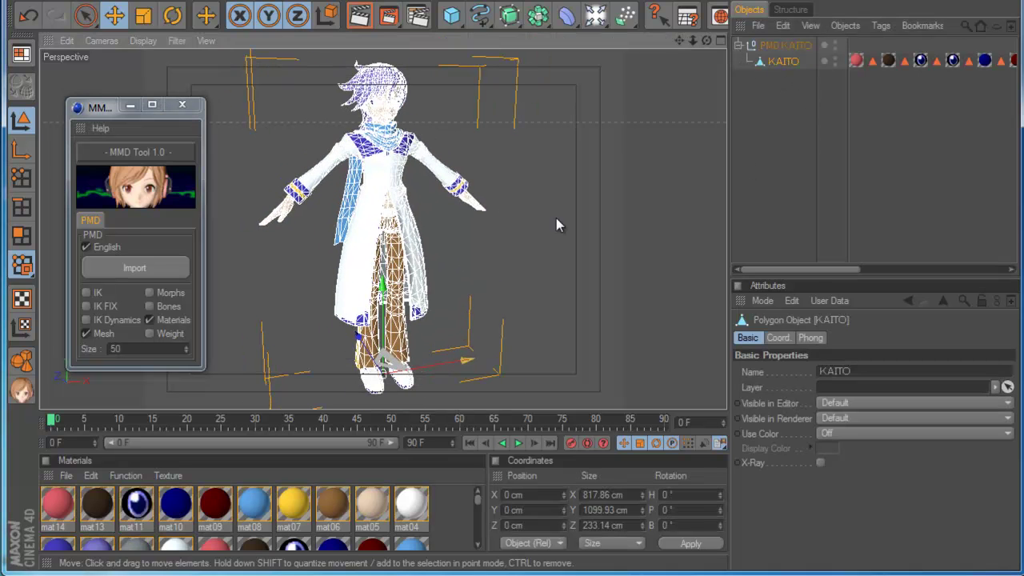
Step: Delete the mesh-only KAITO model and set the MMD Tool's import size to 100
left_click_drag(738, 181, 784, 39)
key("Delete")
left_click_drag(137, 349, 112, 349)
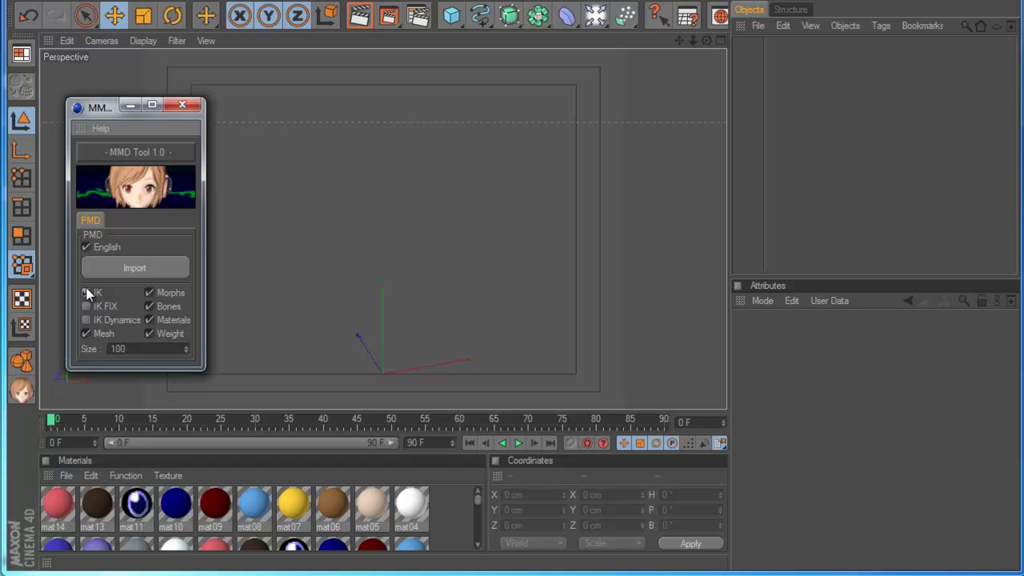
Step: Import KAITO.pmd at size 100 with all IK, mesh, morph, bone, material and weight options enabled
left_click(135, 268)
double_click(274, 418)
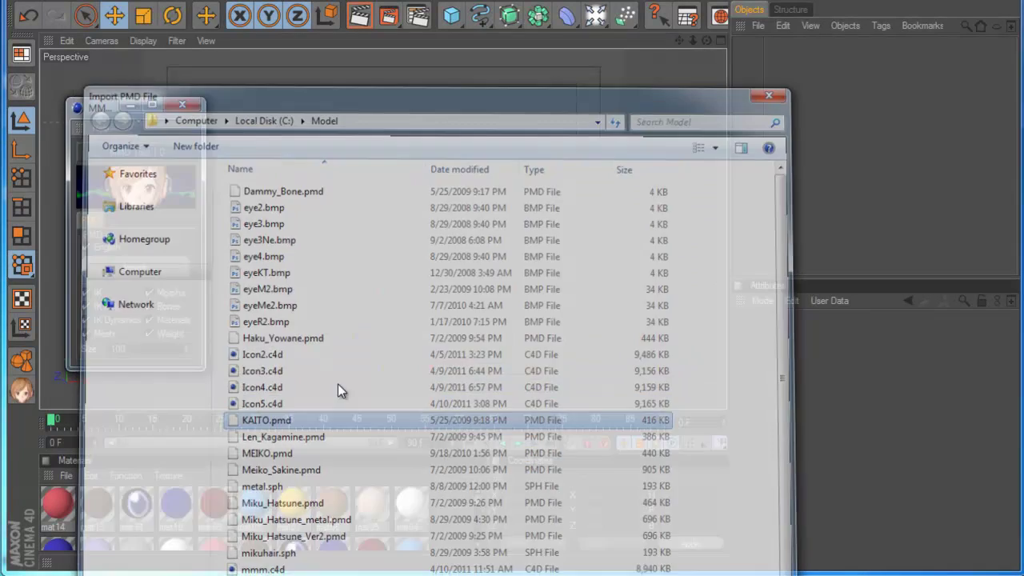
left_click(609, 452)
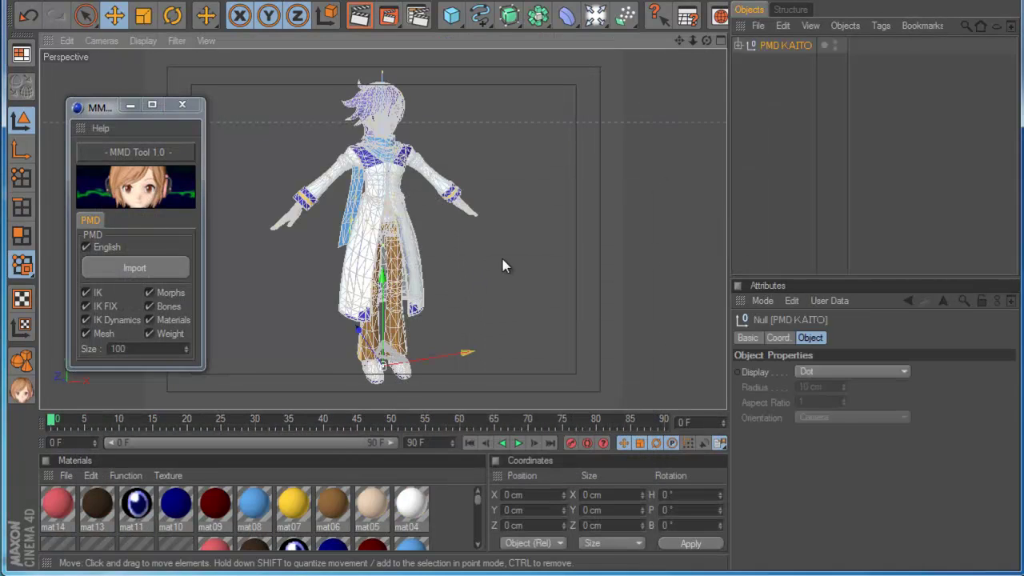
left_click(502, 276)
scroll(500, 281, "up", 4)
scroll(499, 286, "down", 2)
scroll(499, 286, "up", 4)
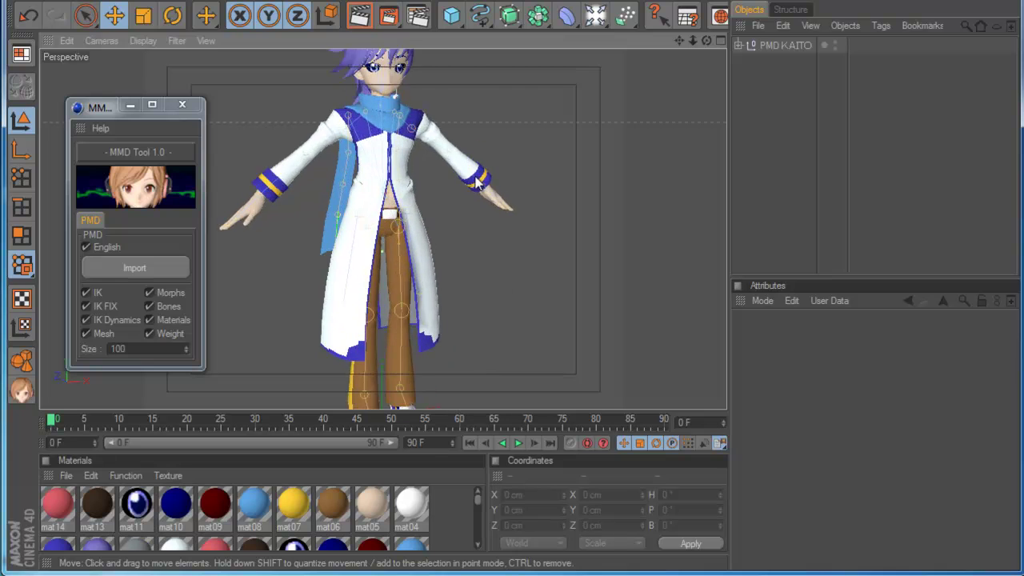
Step: Add a cube to the scene and move it beside KAITO's feet, to about X 551 cm
scroll(498, 286, "down", 5)
left_click(452, 16)
left_click_drag(384, 347, 432, 352)
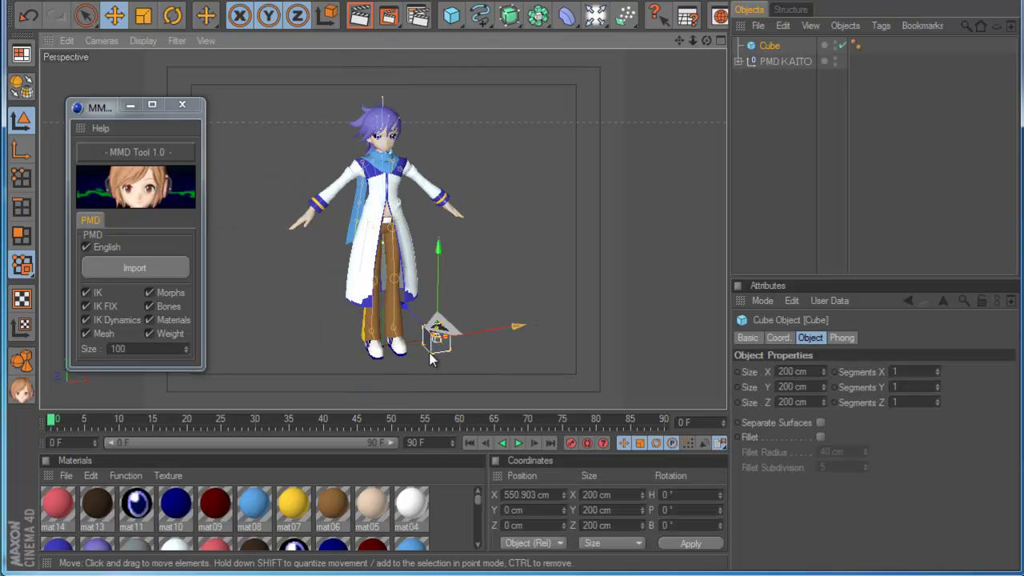
left_click(456, 311)
Step: Set the MMD Tool's import size to 10 and import KAITO.pmd a second time
left_click(79, 355)
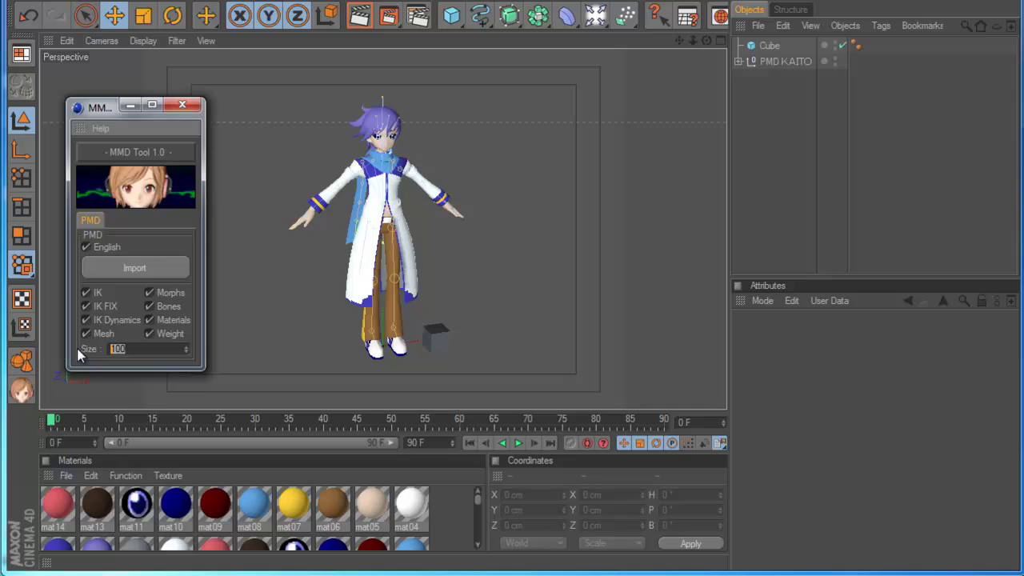
left_click(135, 268)
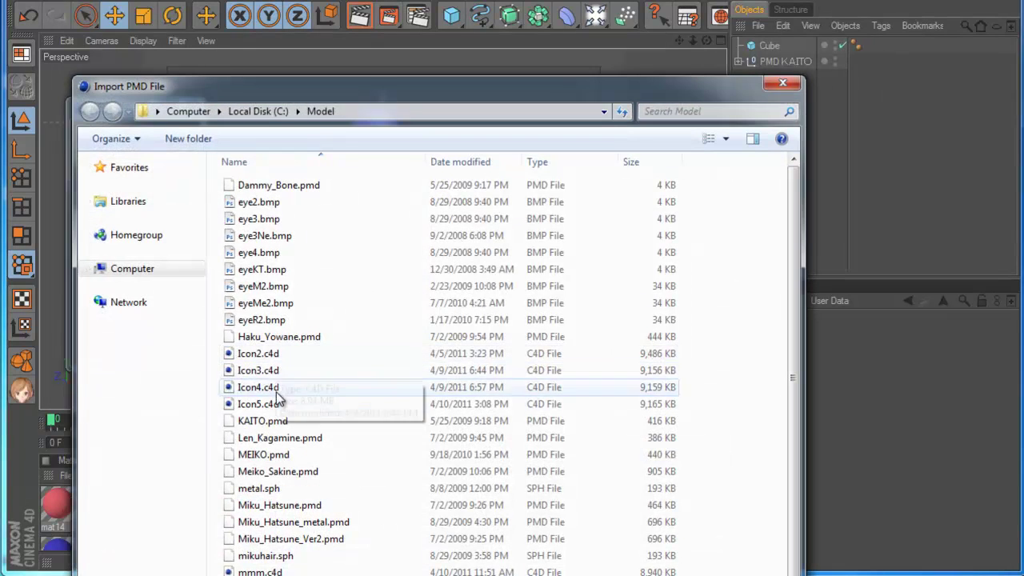
double_click(277, 420)
left_click(602, 442)
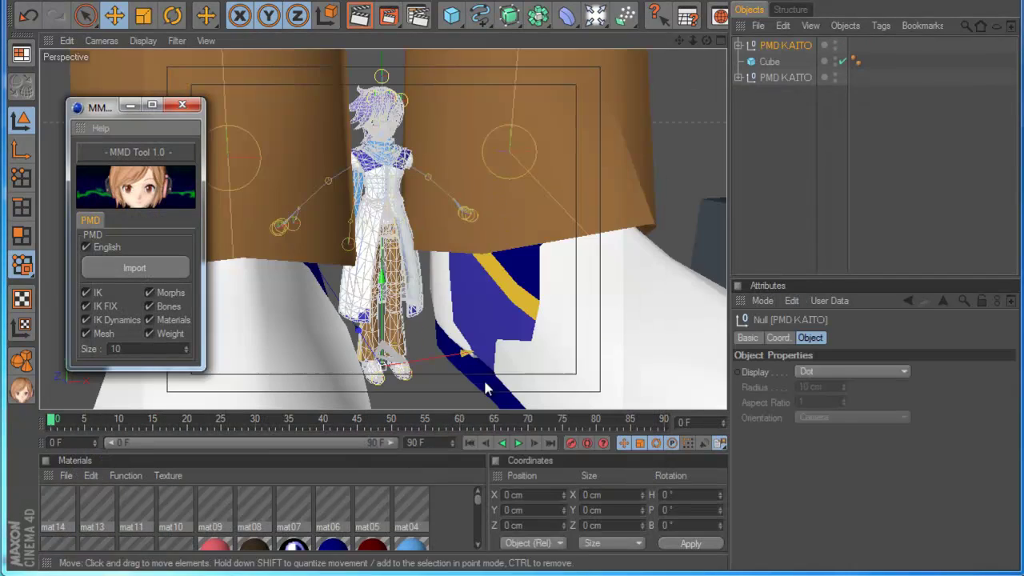
Step: Move the small KAITO model past the cube, to about X 742 cm and Z -33 cm, for a size comparison
scroll(458, 352, "down", 3)
left_click_drag(486, 297, 418, 277)
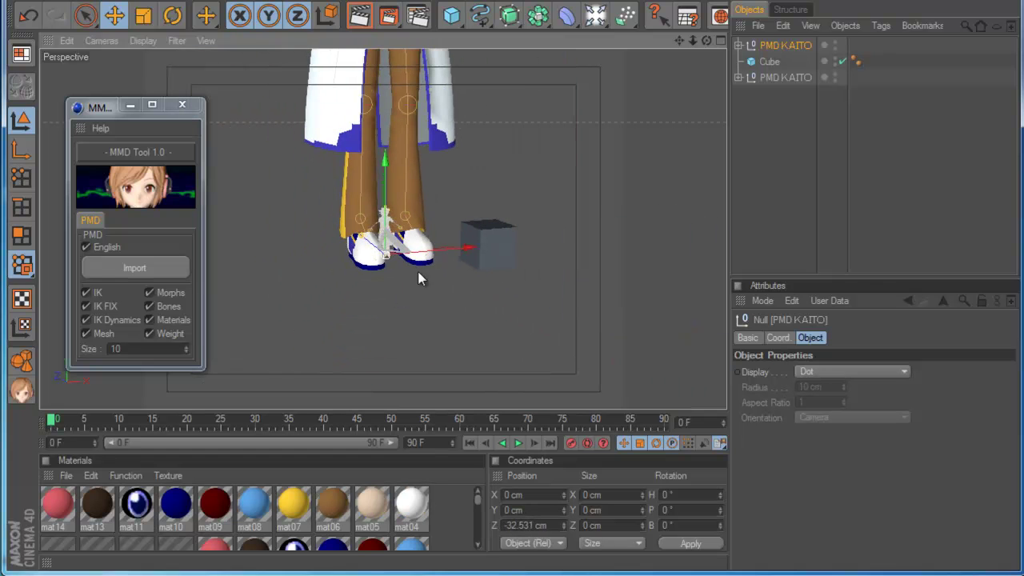
left_click_drag(471, 248, 602, 238)
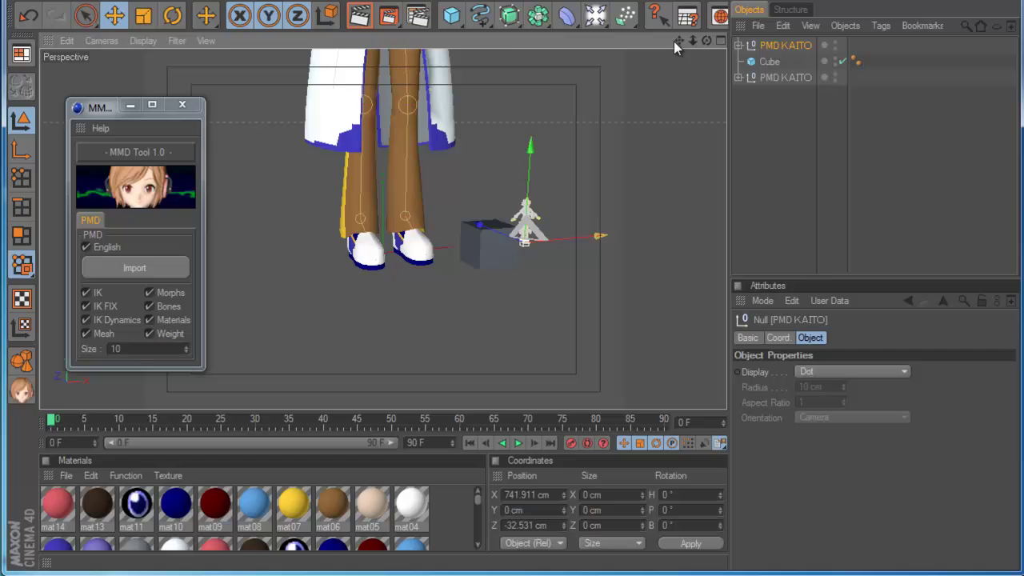
left_click_drag(679, 41, 503, 344)
scroll(549, 202, "down", 5)
left_click(684, 198)
scroll(684, 198, "up", 1)
scroll(522, 123, "up", 2)
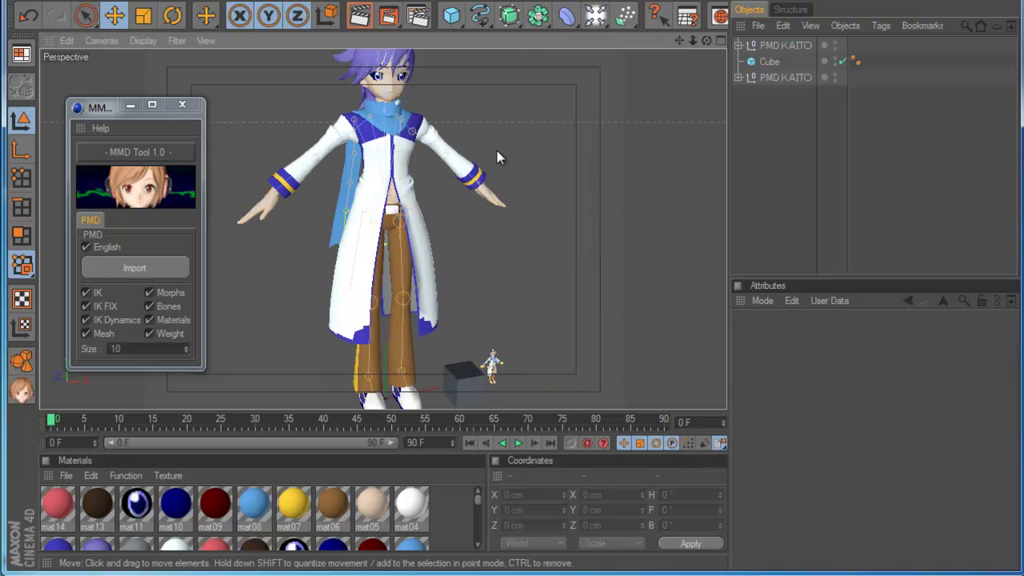
scroll(494, 152, "down", 1)
Step: View the MMD Tool's About information and close it
left_click(100, 128)
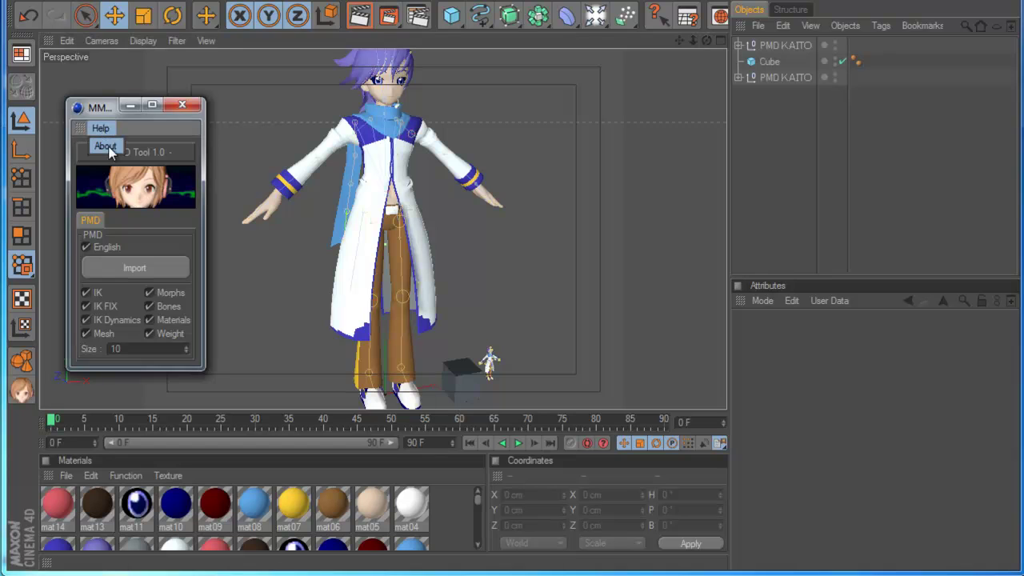
left_click(112, 151)
left_click(552, 381)
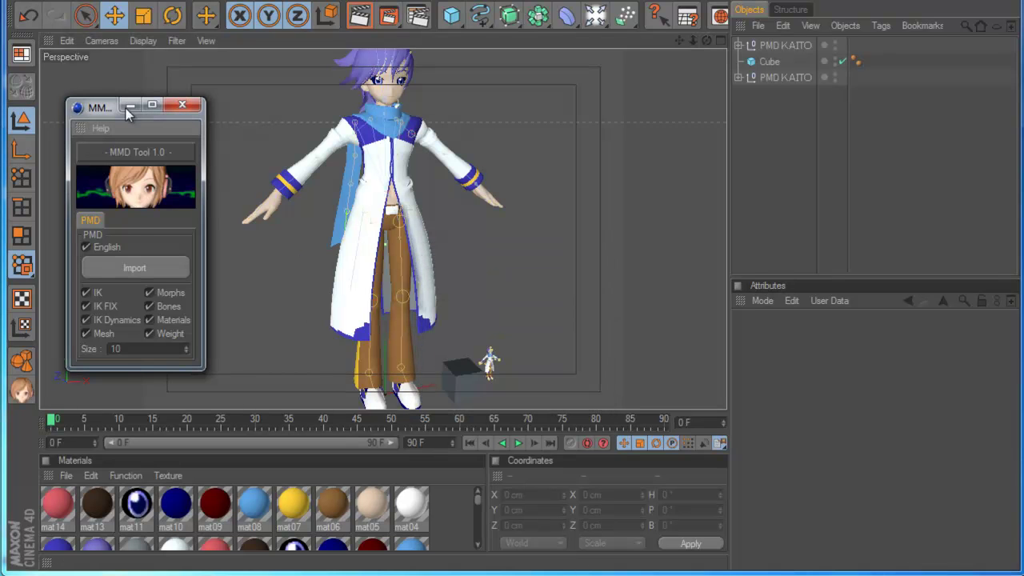